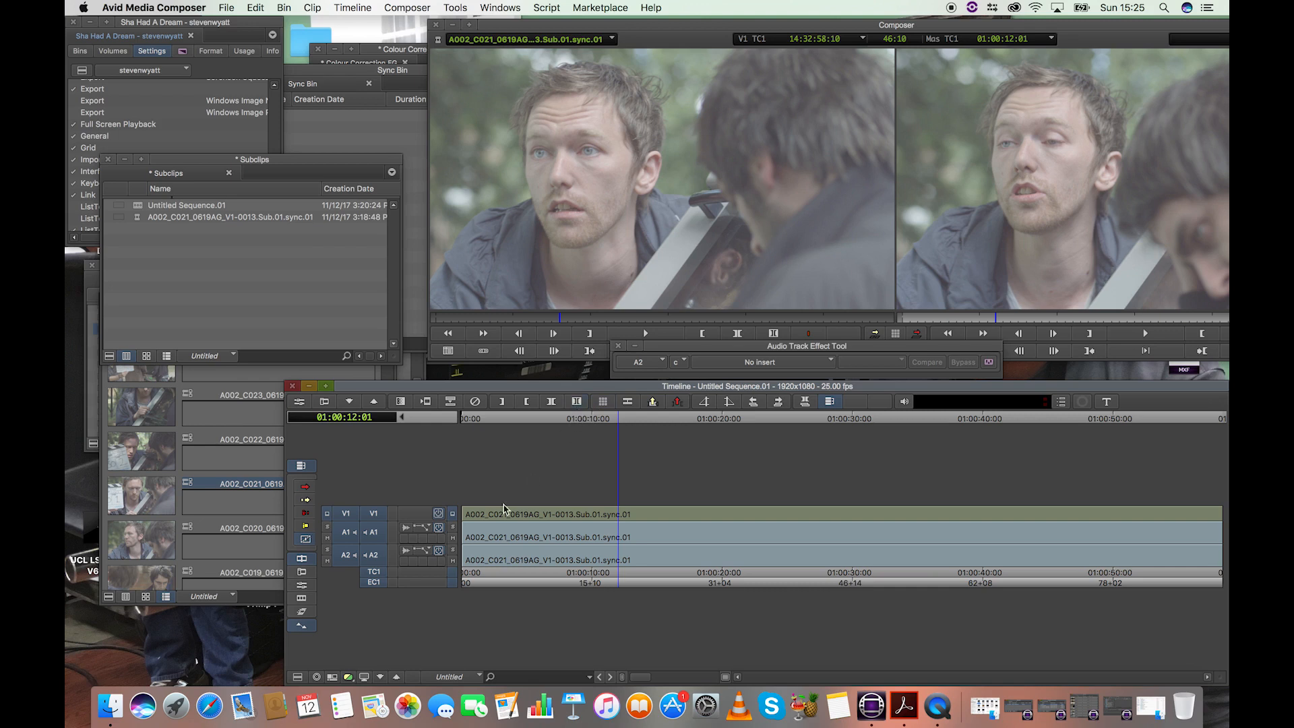
click(626, 419)
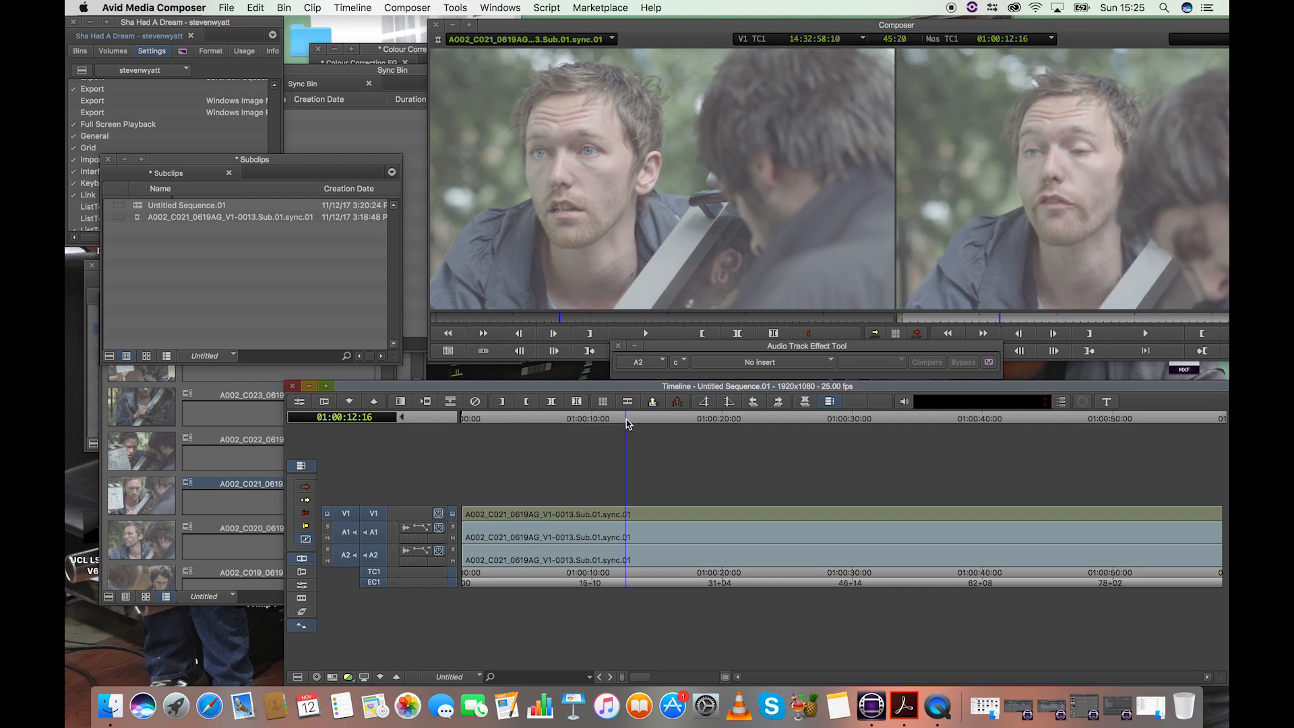
key(super+[)
key(super+])
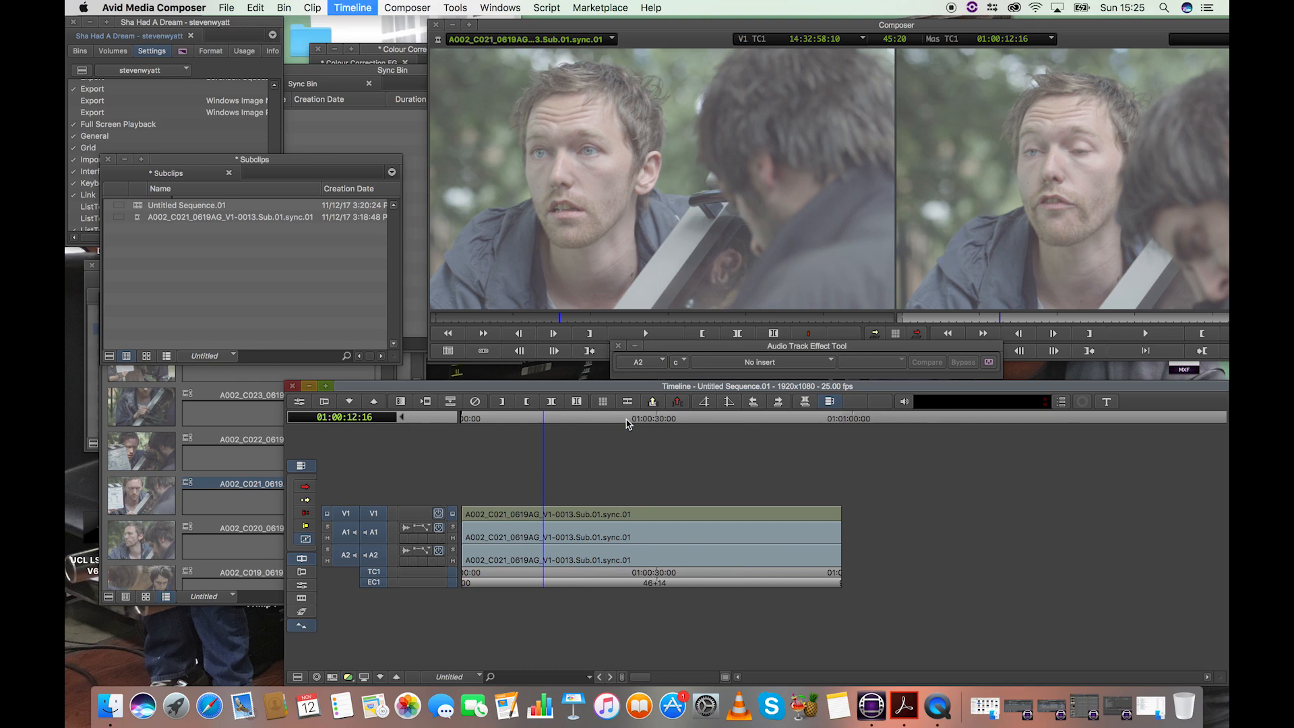
click(621, 420)
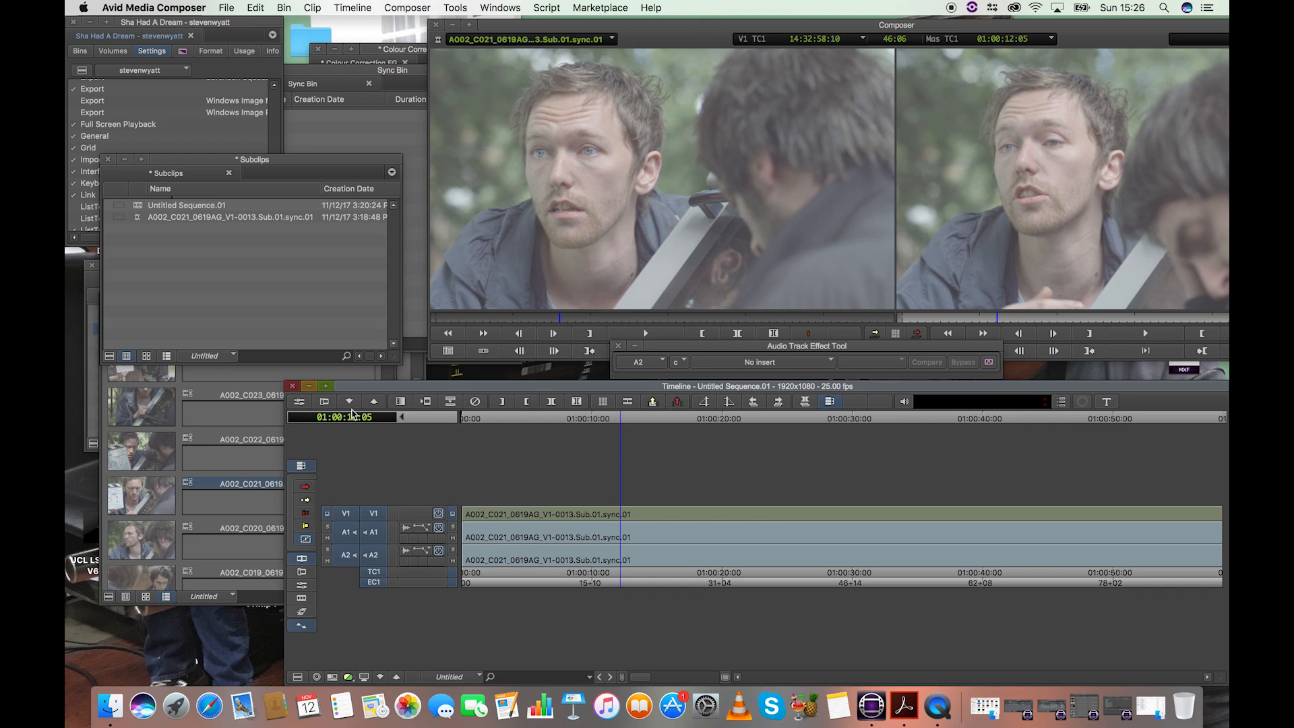
- Collapse and re-expand the track control panel beside the timeline tracks
click(402, 421)
click(528, 422)
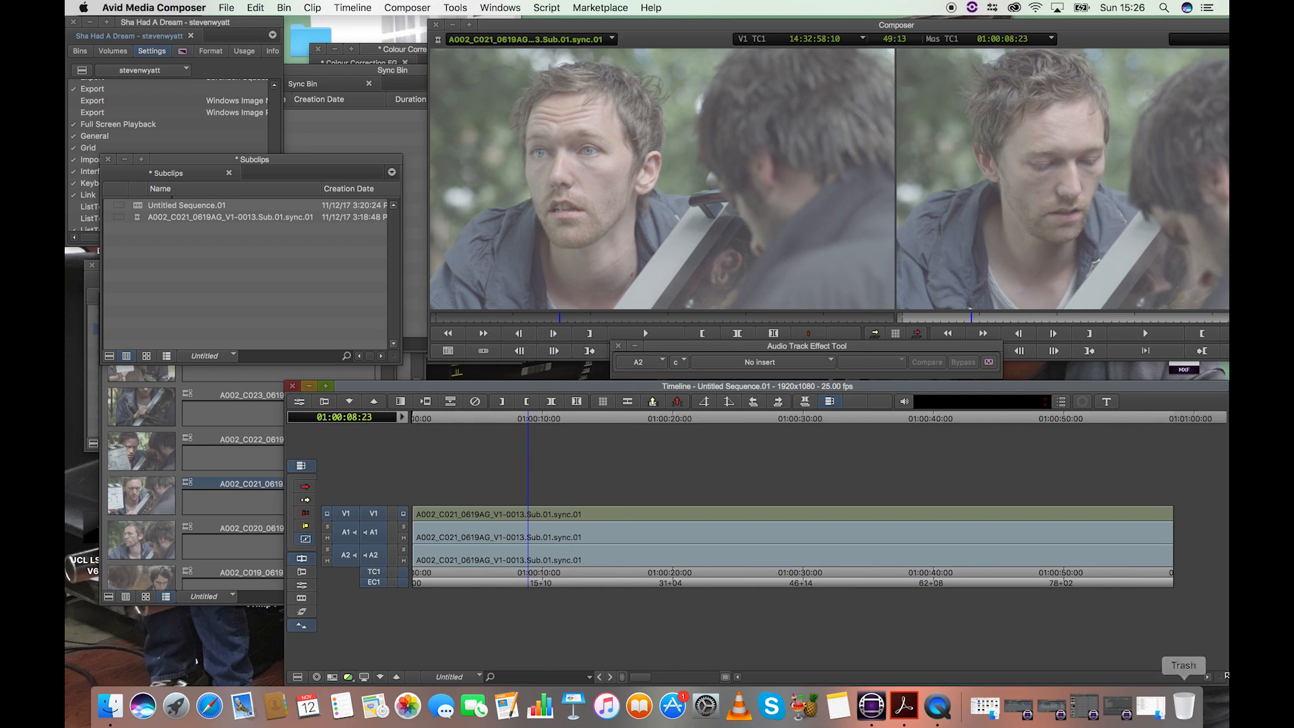
click(403, 418)
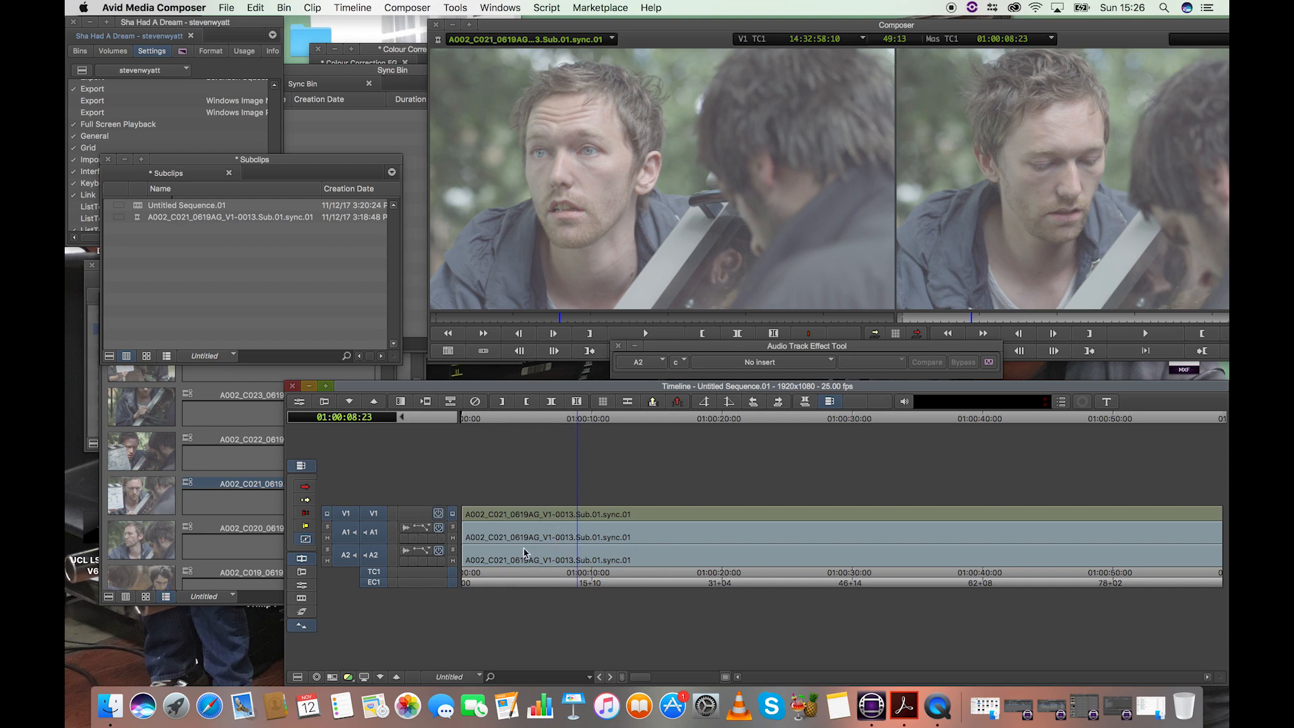
- Display the audio waveforms on tracks A1 and A2
click(406, 530)
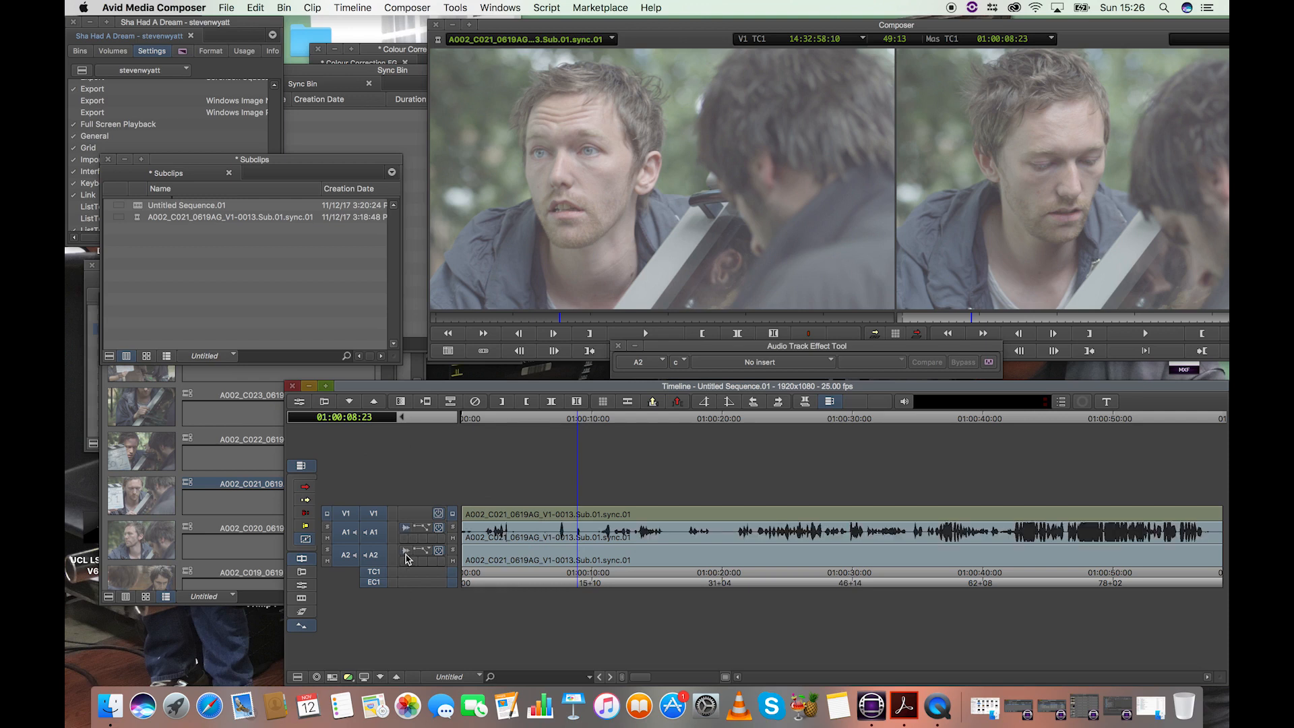
click(406, 551)
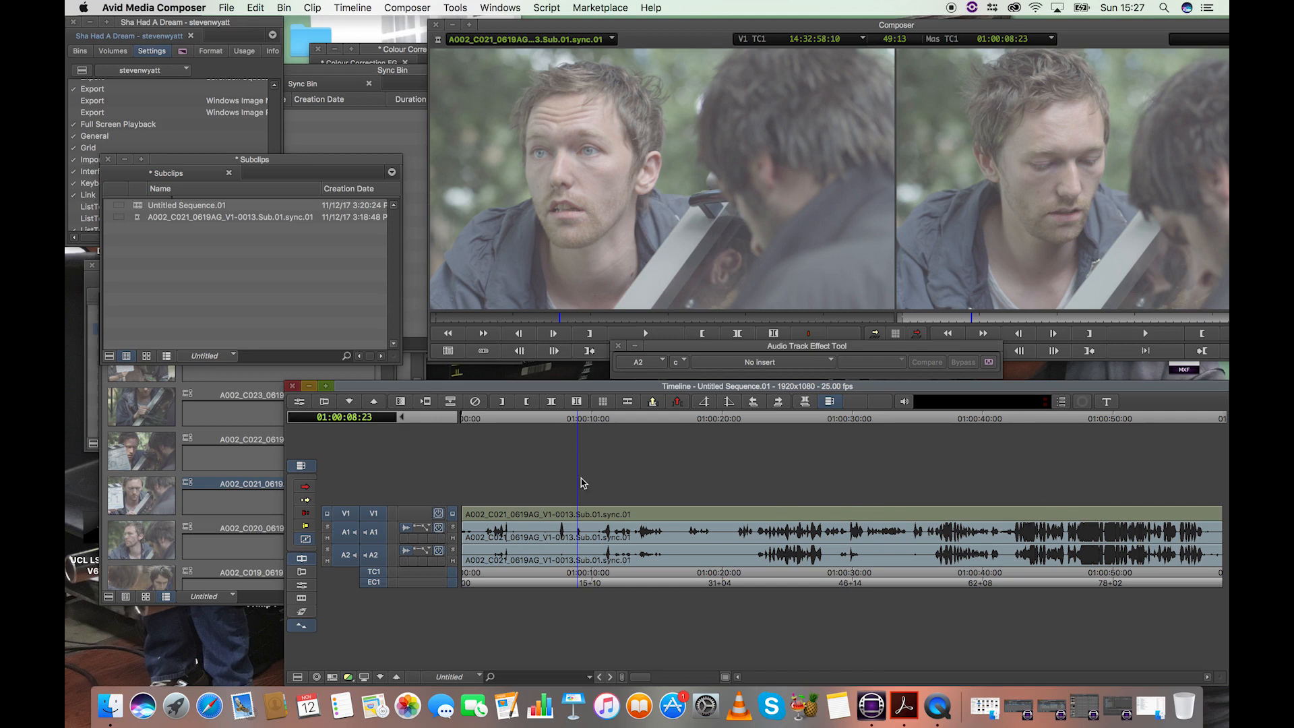
drag(576, 424, 578, 423)
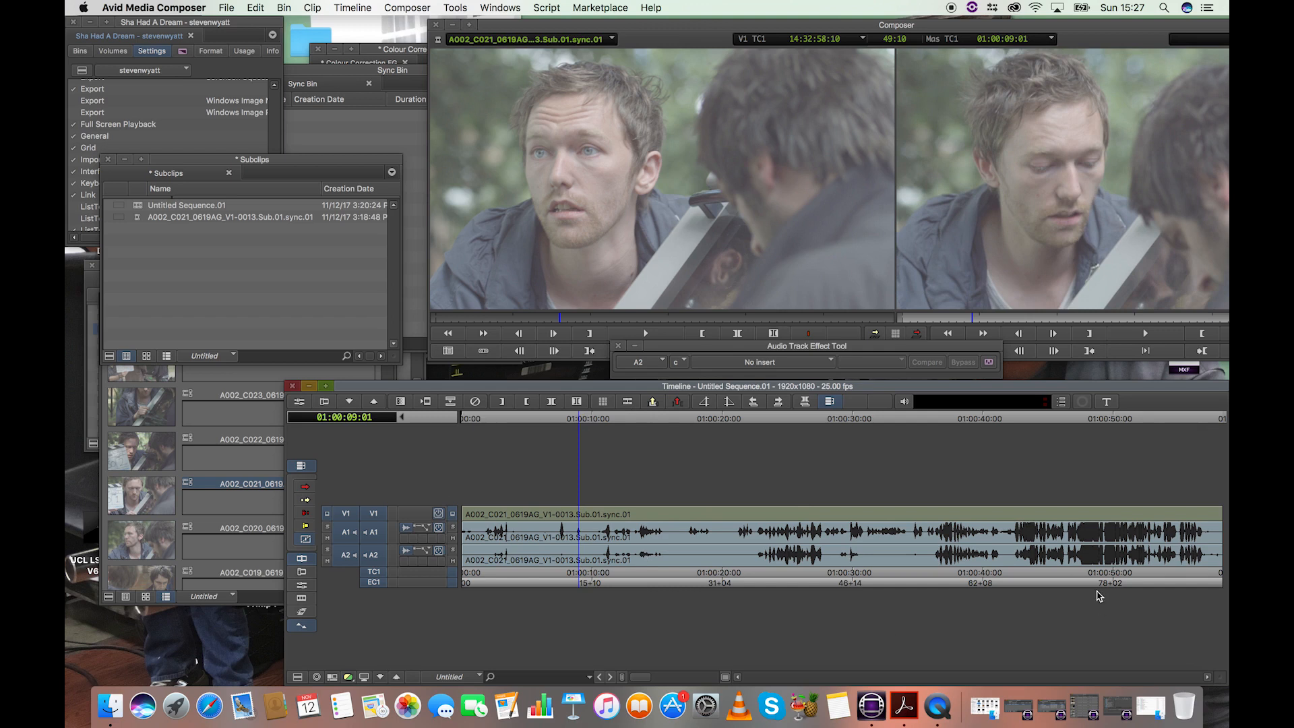
- Display the Clip Gain control on track A1
click(426, 534)
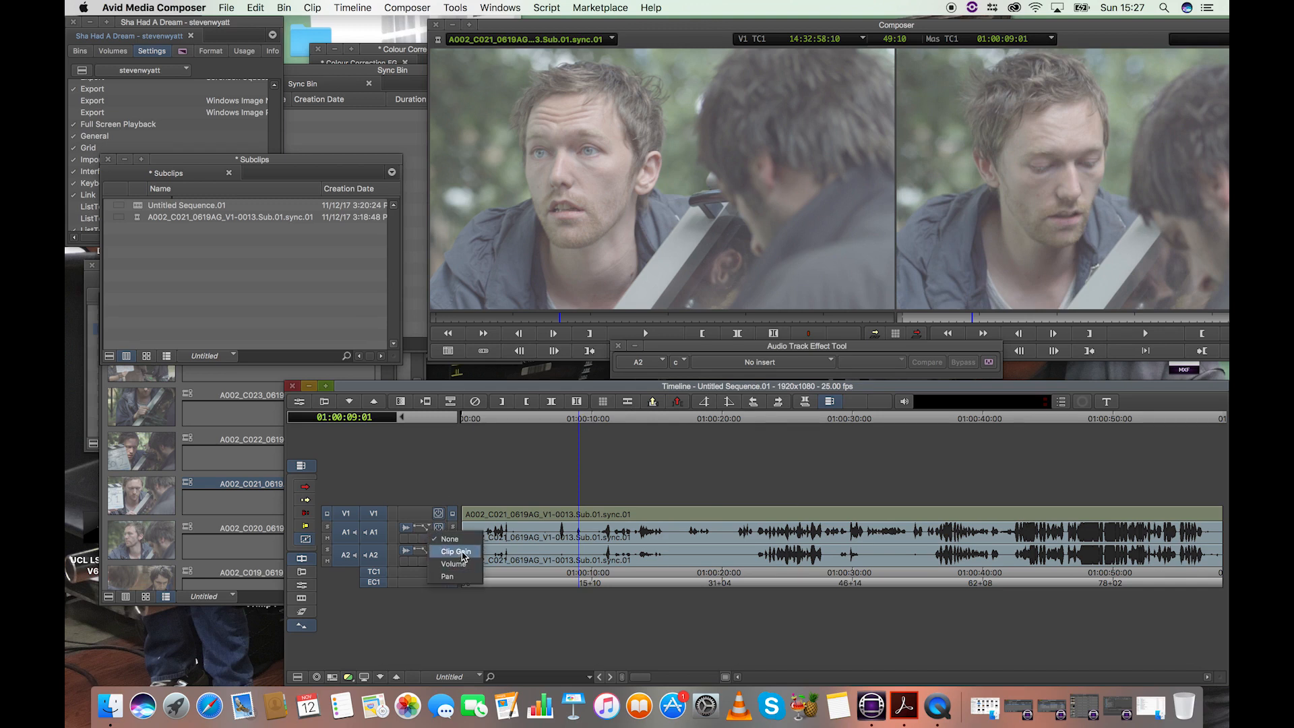
click(463, 553)
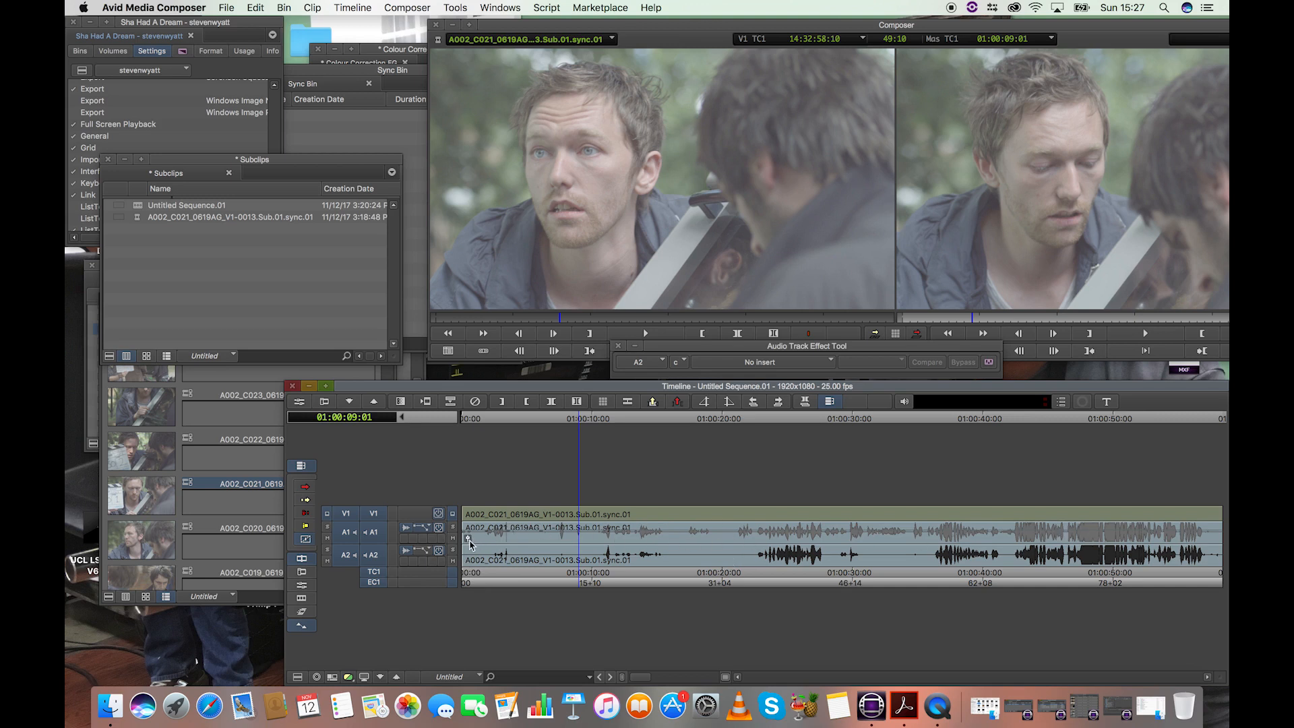
click(505, 423)
key(super+bracketright)
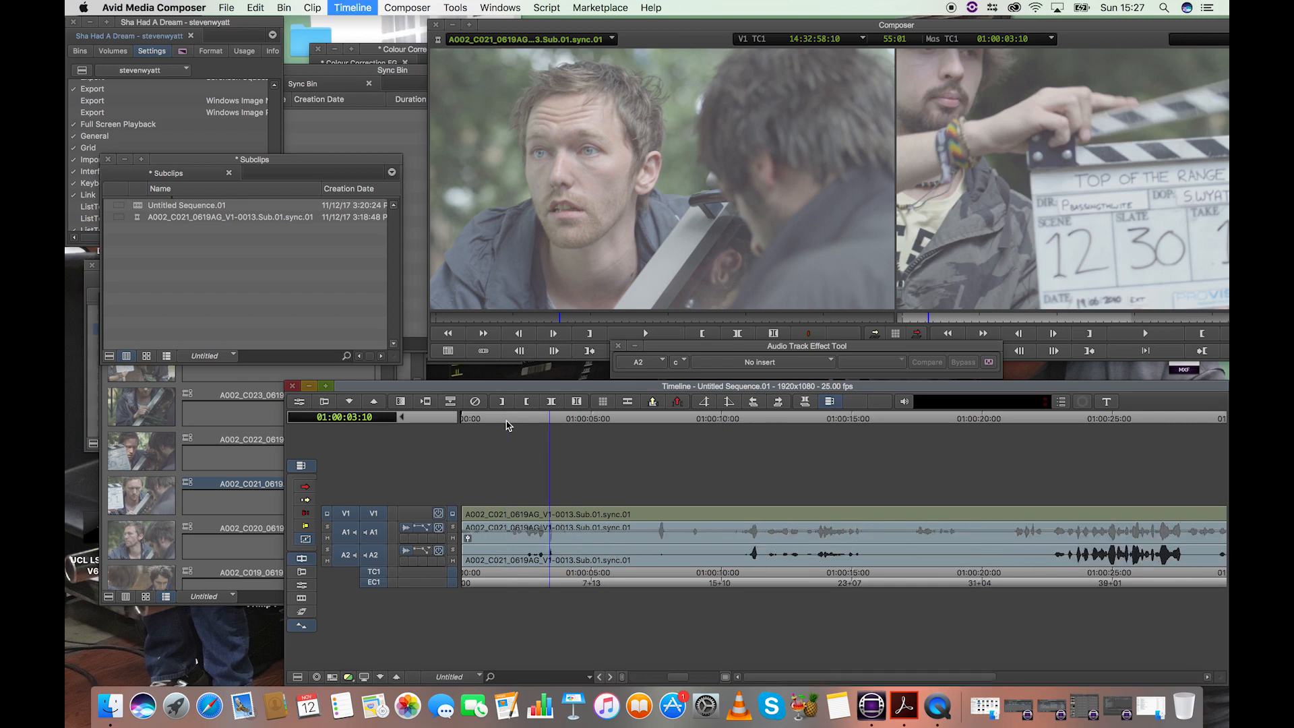
- Lower the A1 clip's gain to -15.0 dB and return it to 0 dB
click(468, 538)
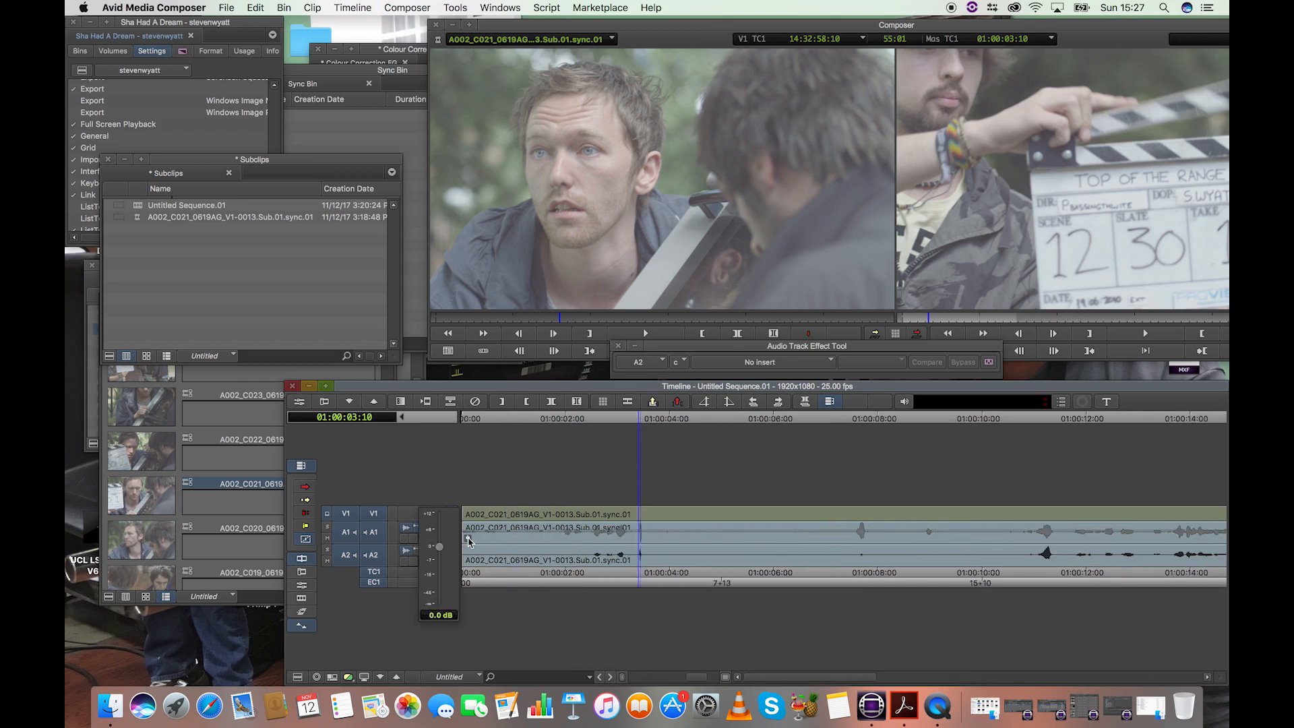
drag(441, 543, 440, 579)
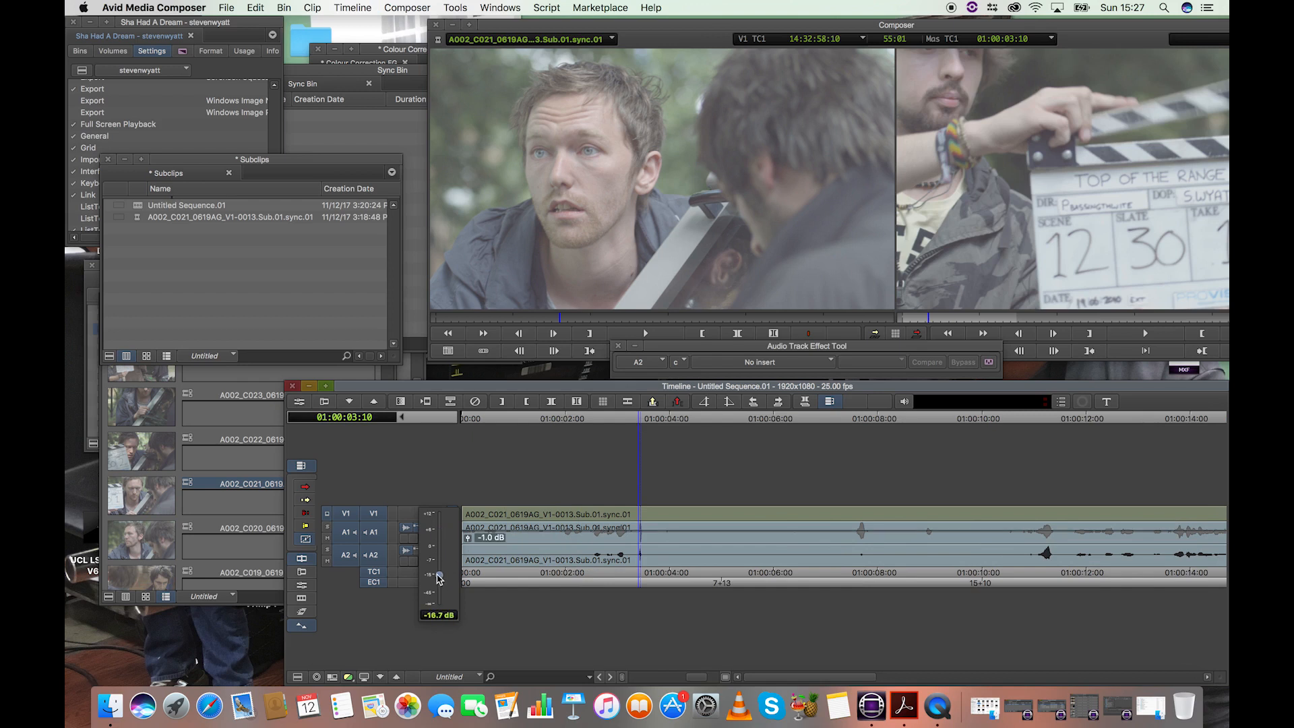
drag(440, 578, 440, 576)
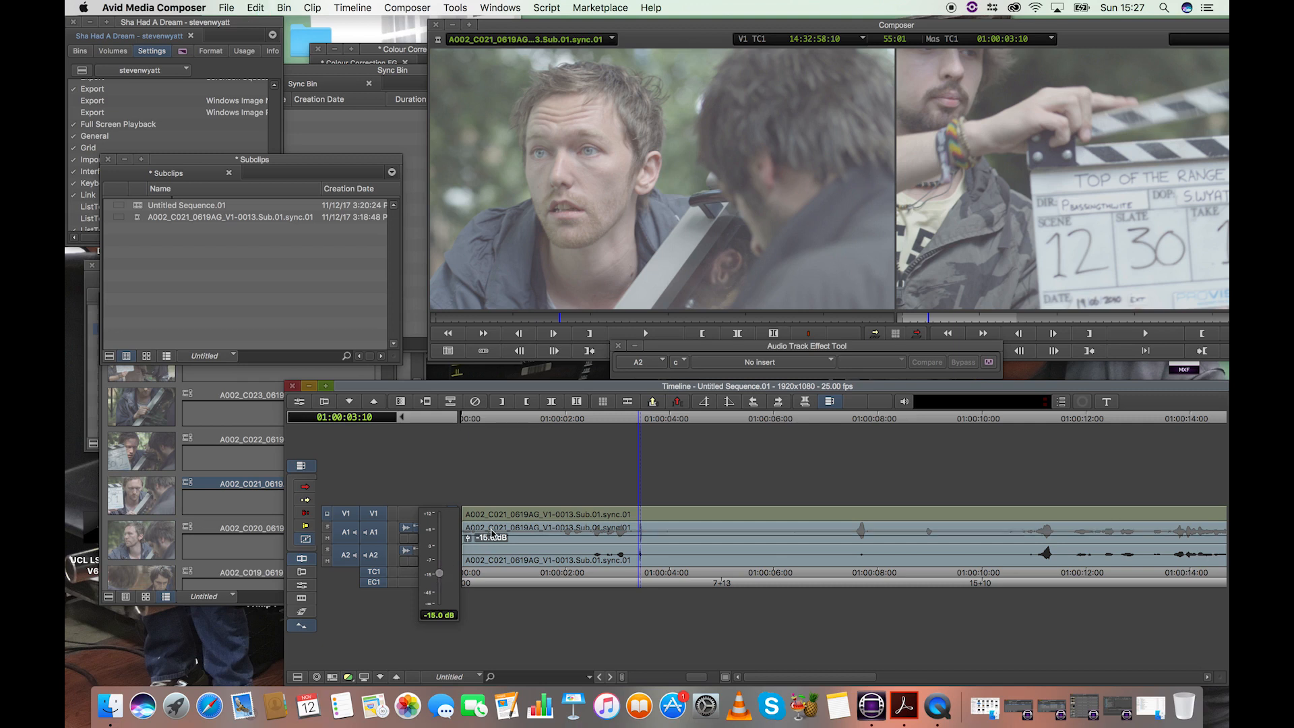
drag(441, 579, 443, 550)
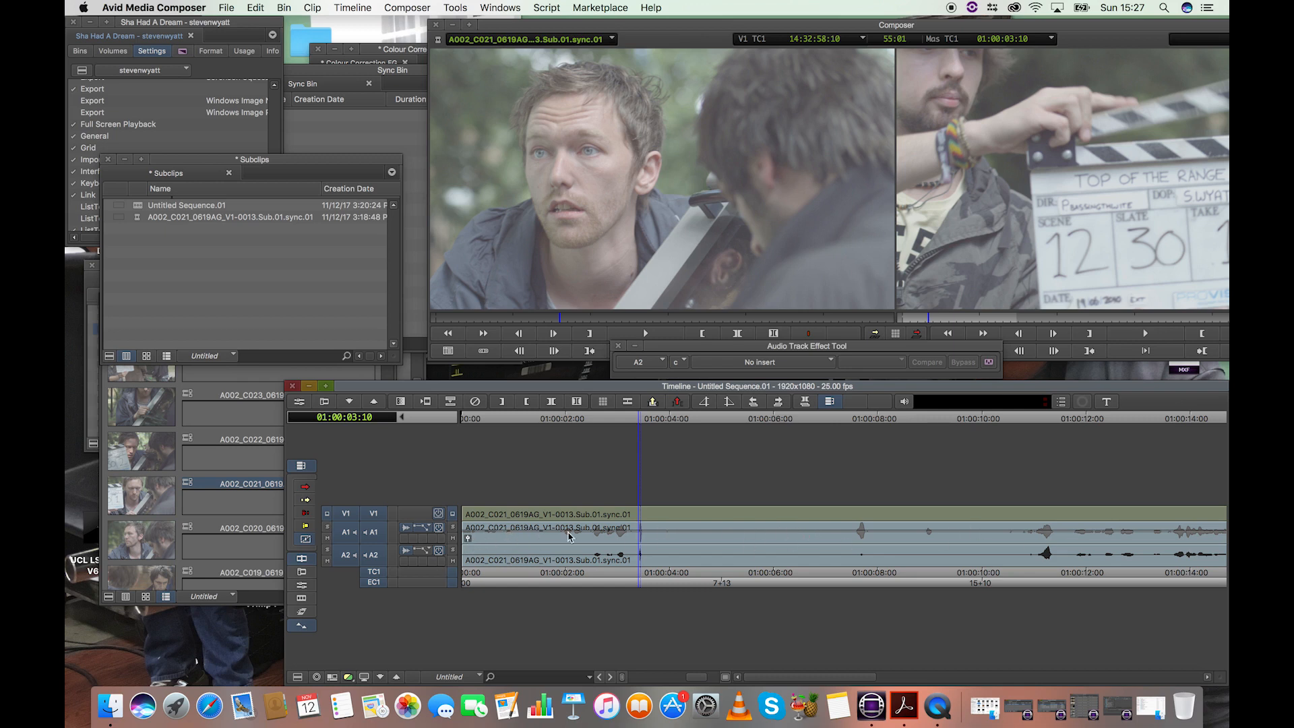
- Display Clip Gain on track A2 and set the clip gain on both A1 and A2 to +2.0 dB
click(424, 558)
click(445, 572)
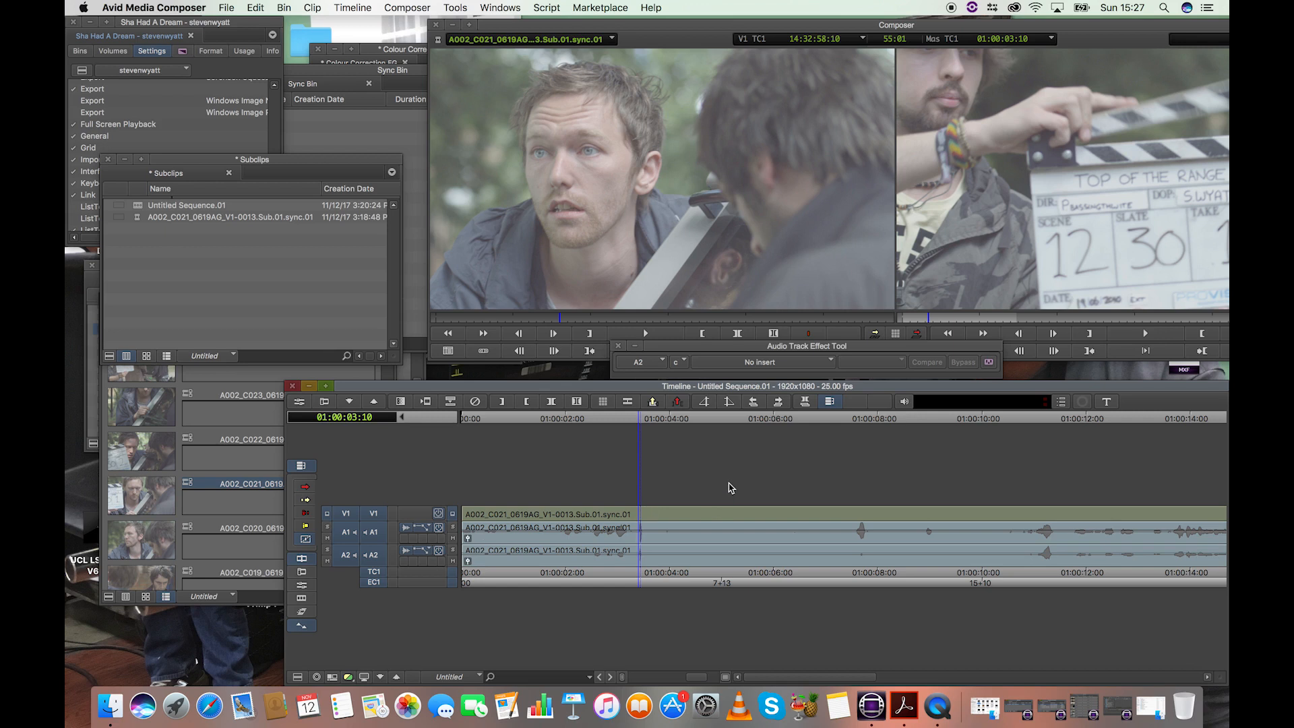
click(469, 539)
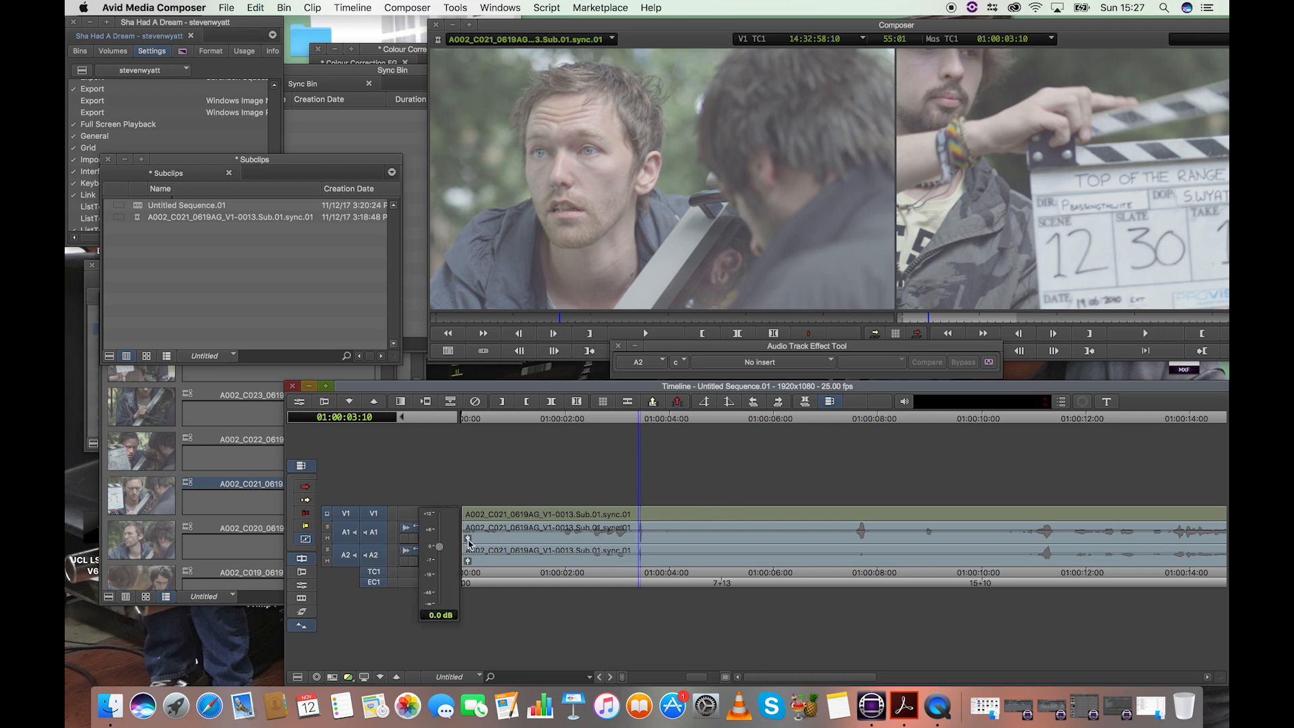
drag(442, 551, 443, 543)
click(512, 485)
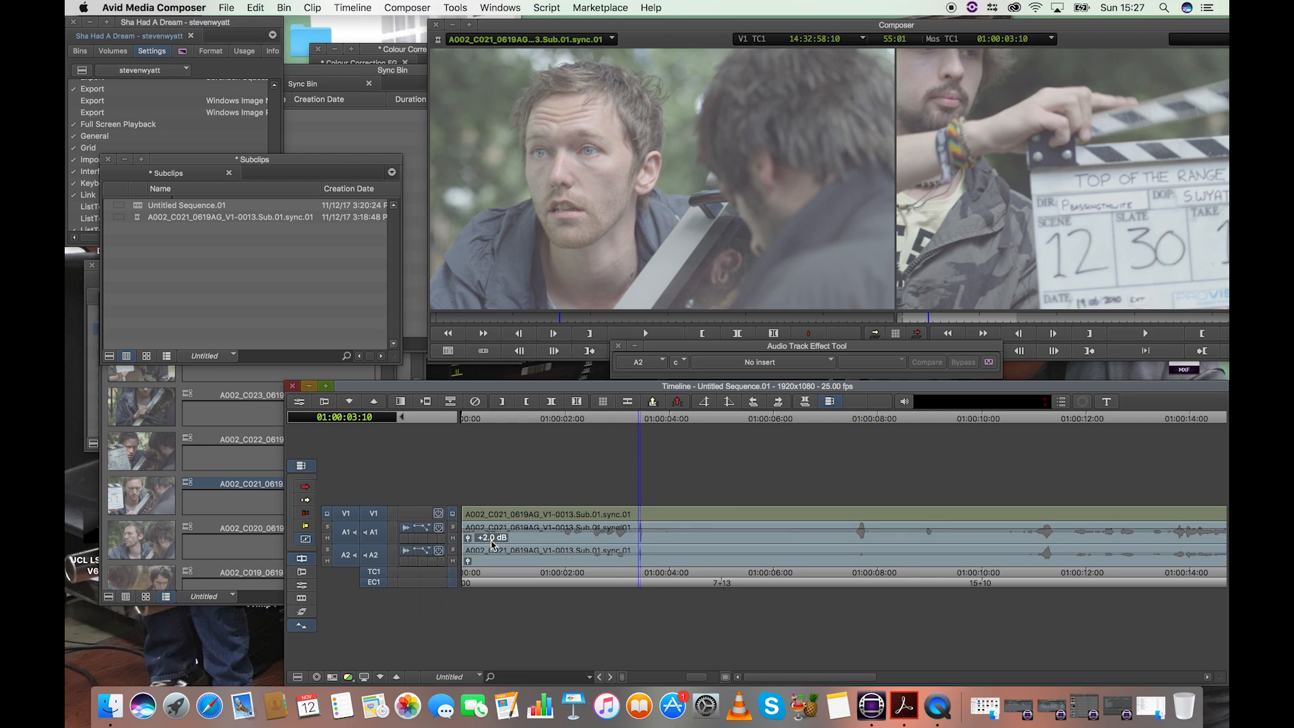
click(469, 561)
drag(441, 568, 444, 566)
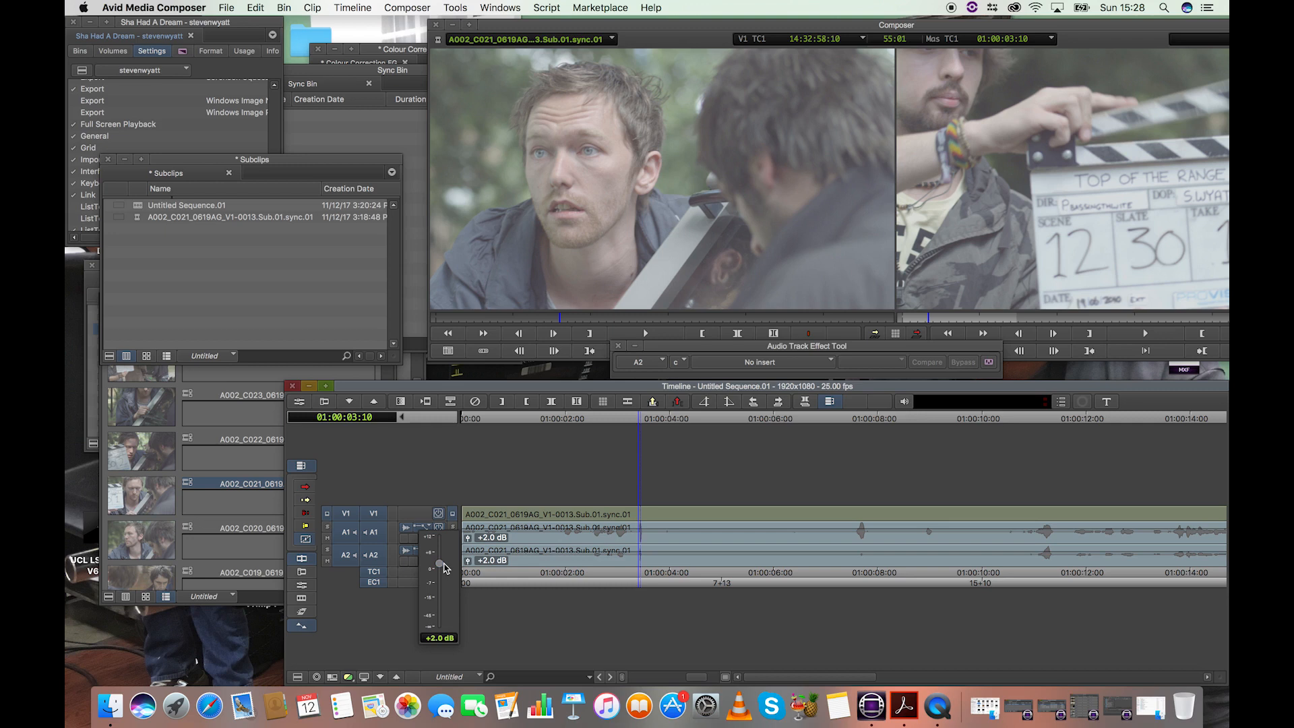
click(569, 489)
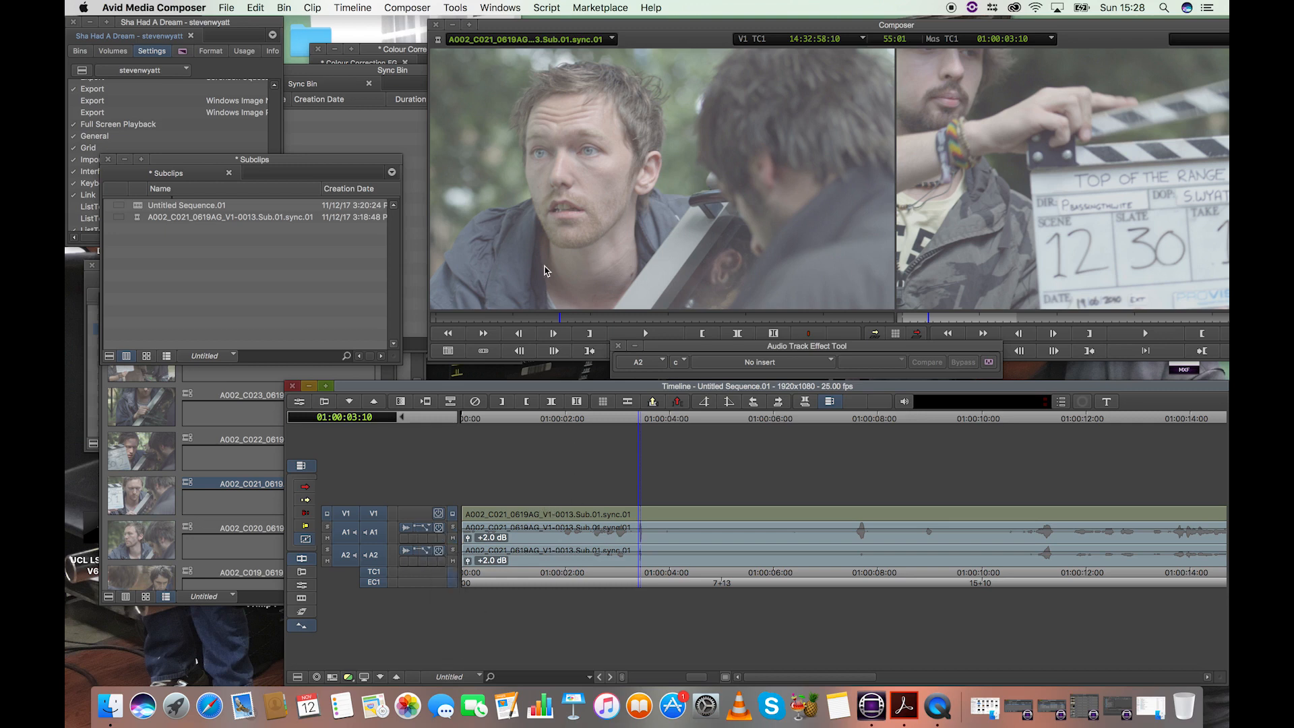
- Open the Audio Tool meters and place their window over the Subclips bin
drag(647, 419, 669, 421)
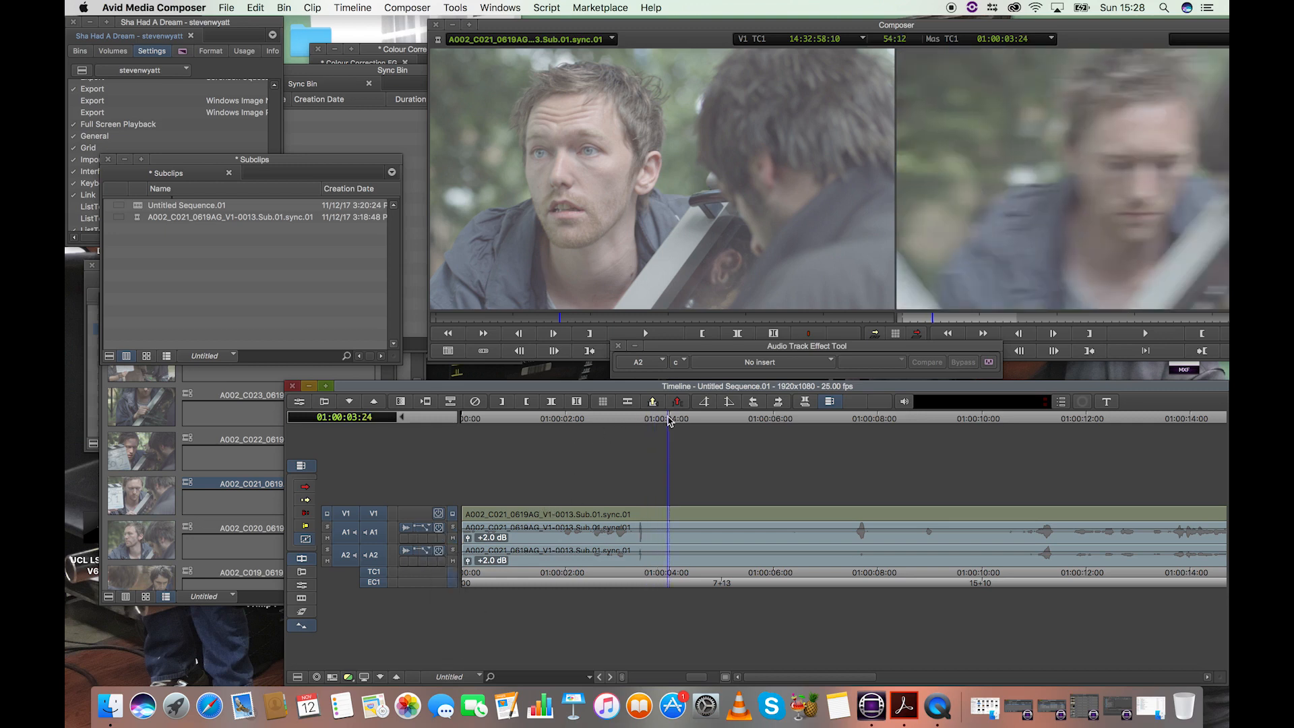
key(super+bracketleft)
key(super+bracketleft)
key(super+bracketleft)
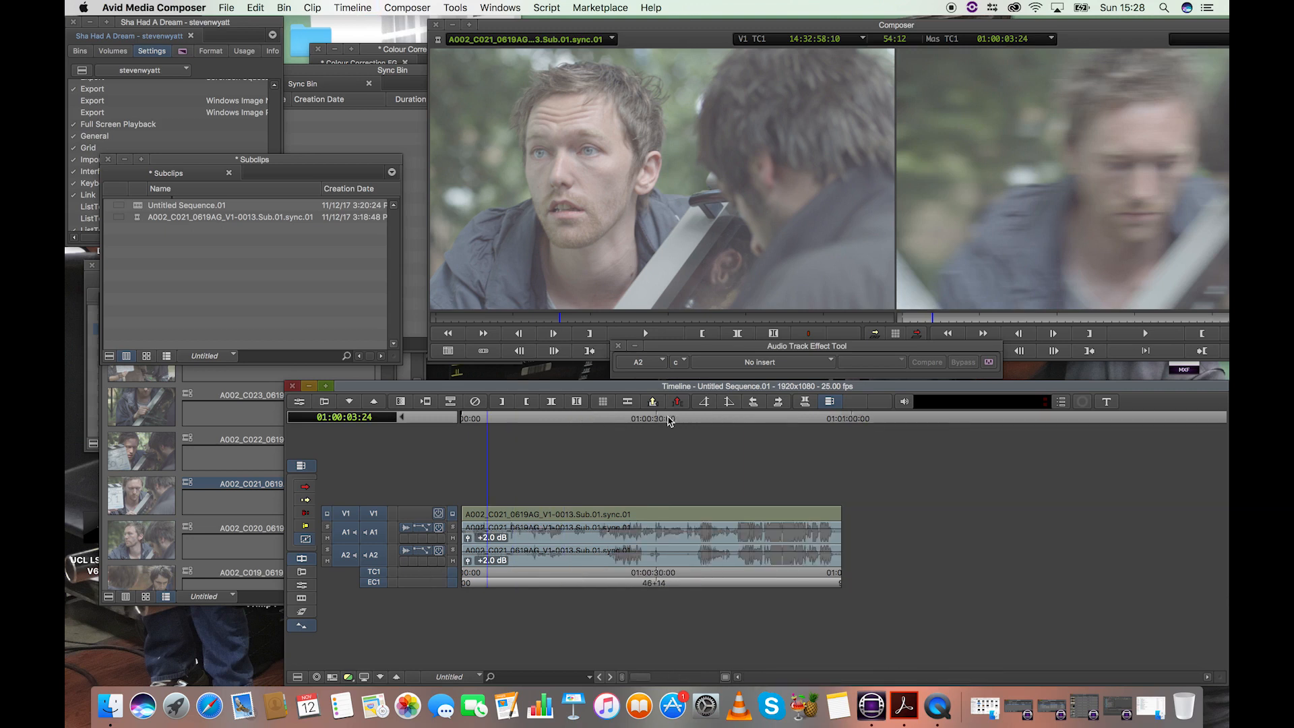
key(super+bracketright)
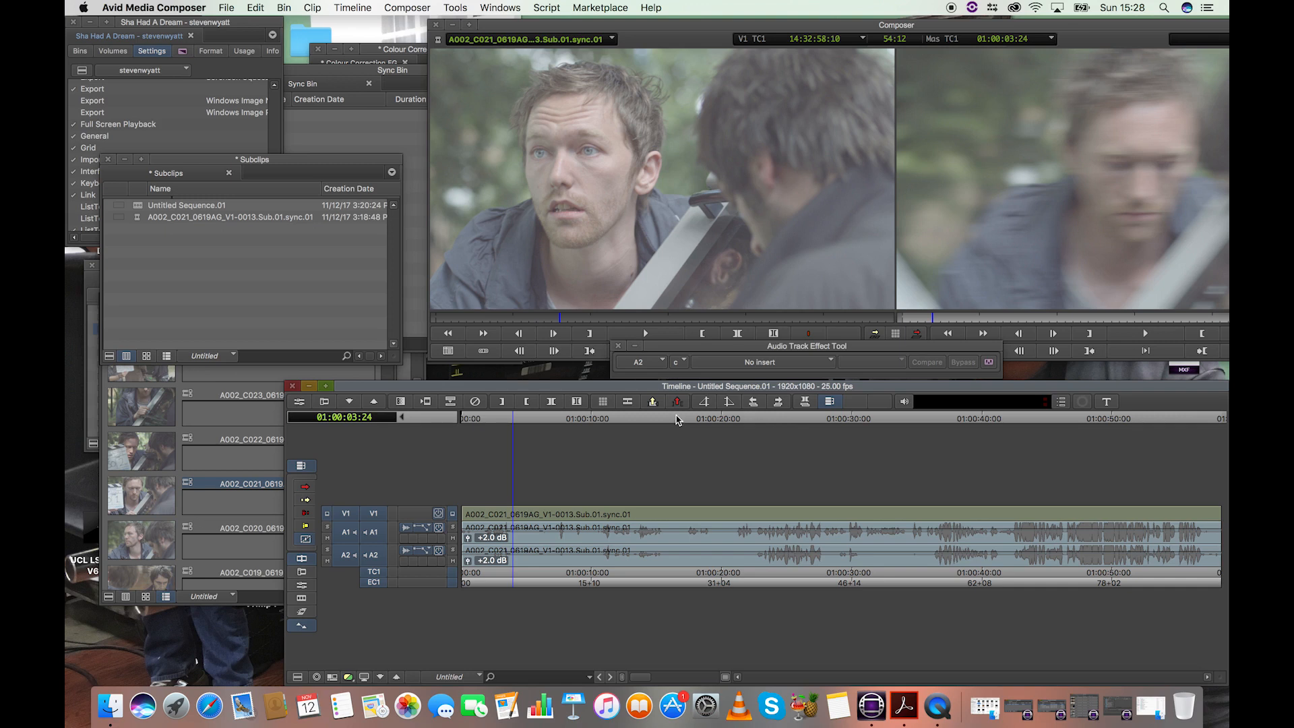
click(457, 6)
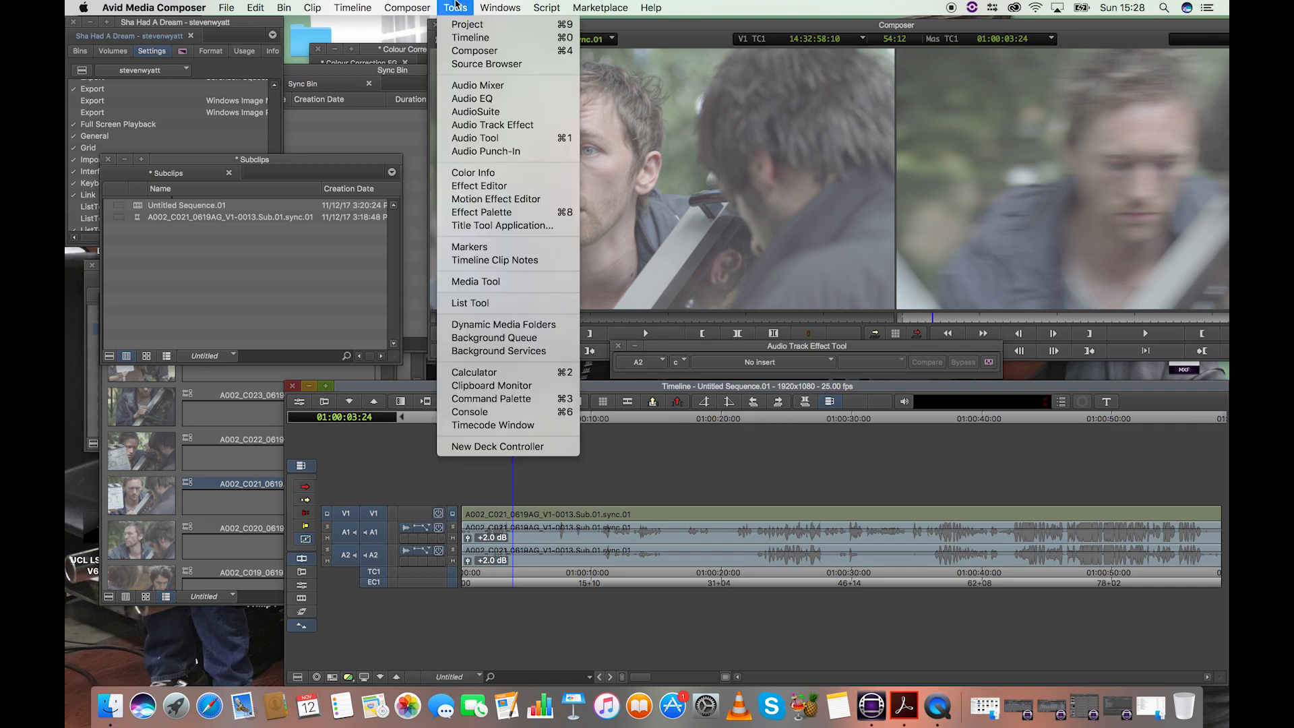
click(482, 137)
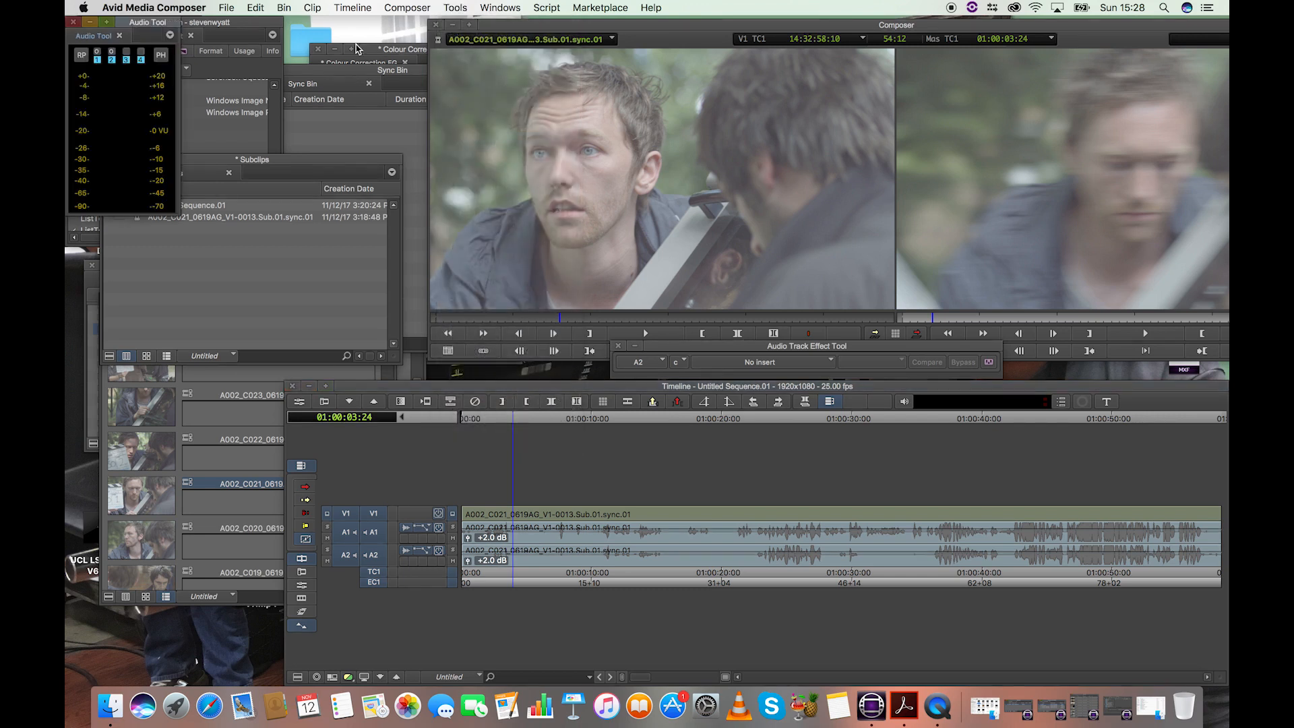
drag(130, 27, 237, 142)
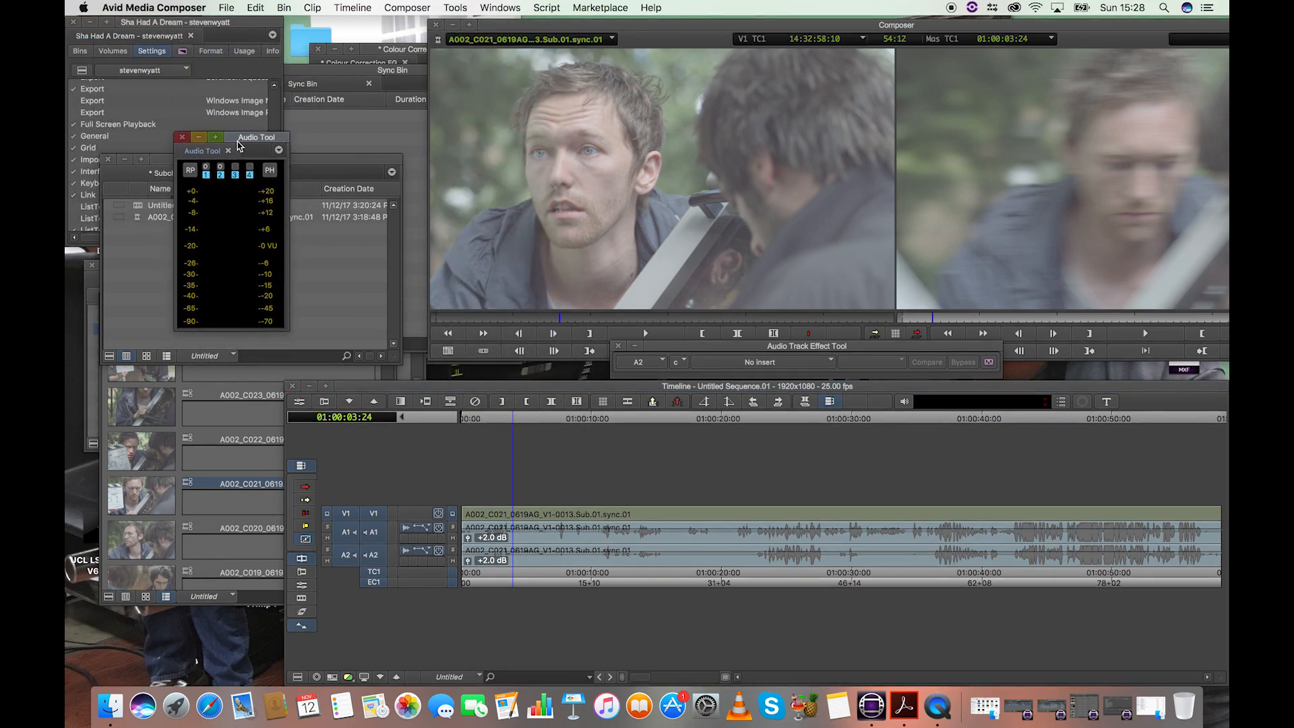
click(629, 480)
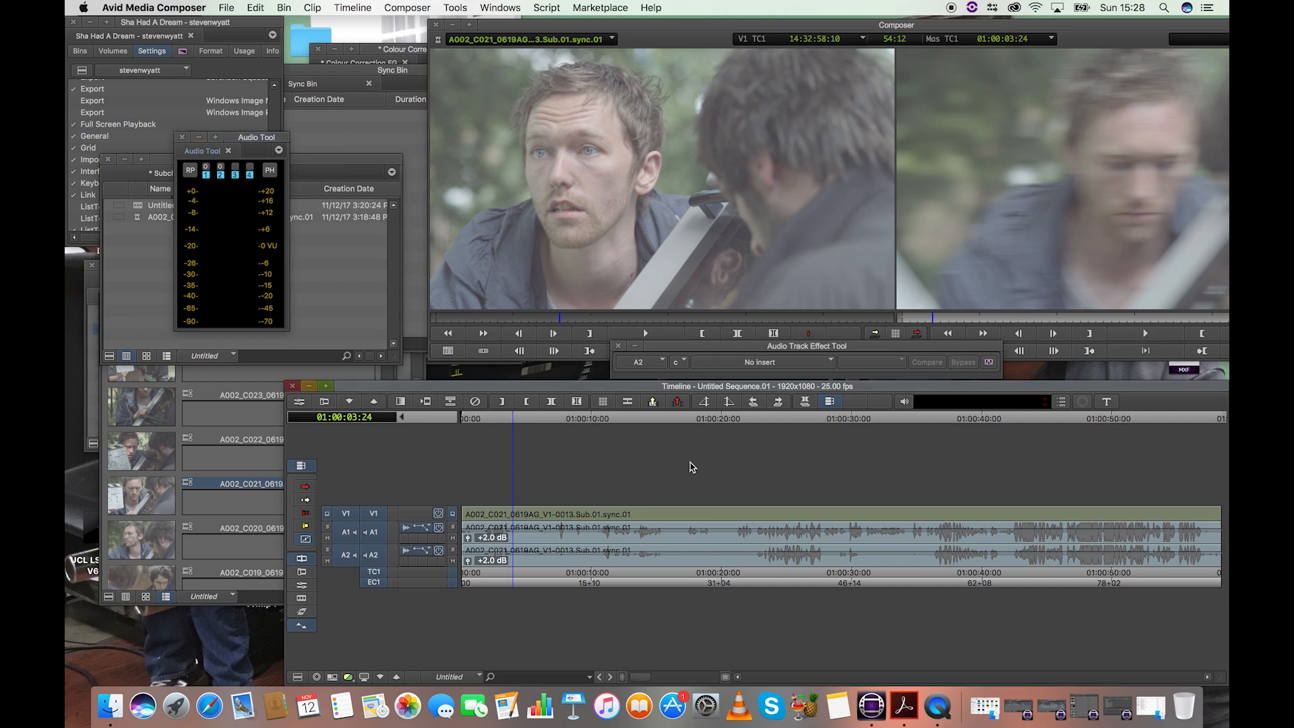
- Play the sequence from 01:00:06:11 and from 01:00:21:00 to check the audio levels on the meters
click(545, 422)
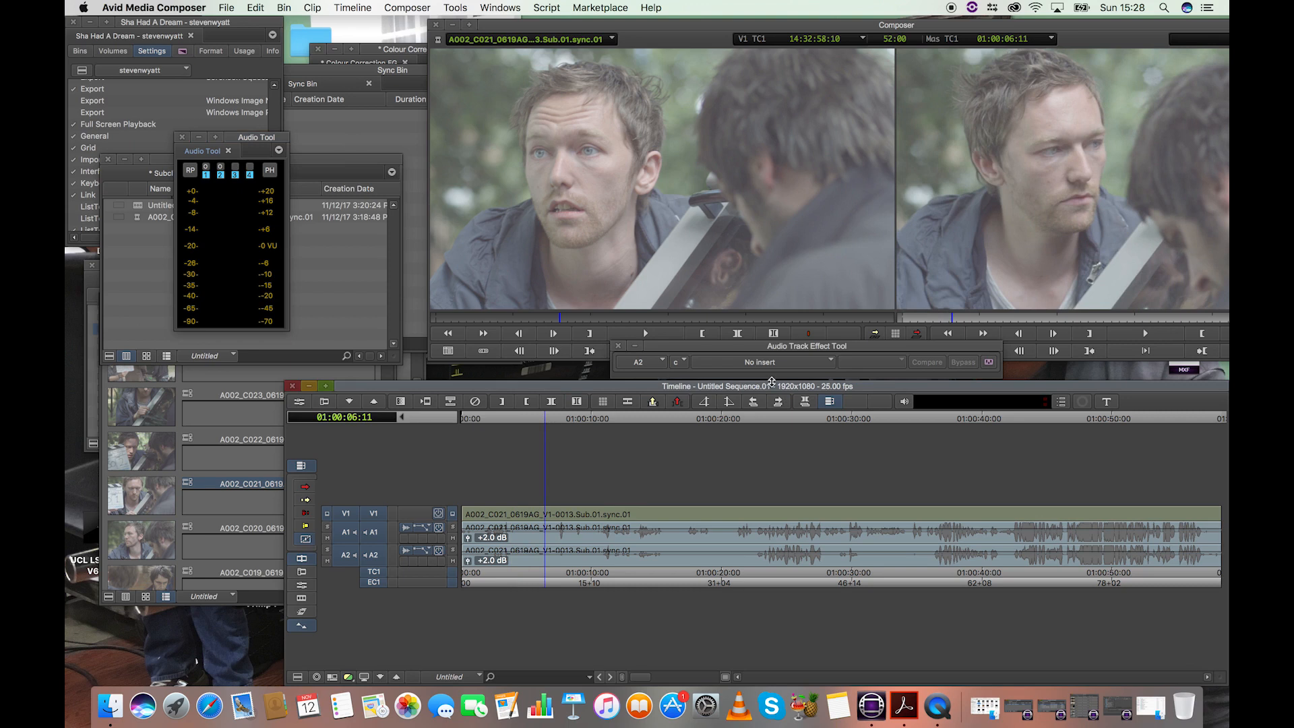
key(space)
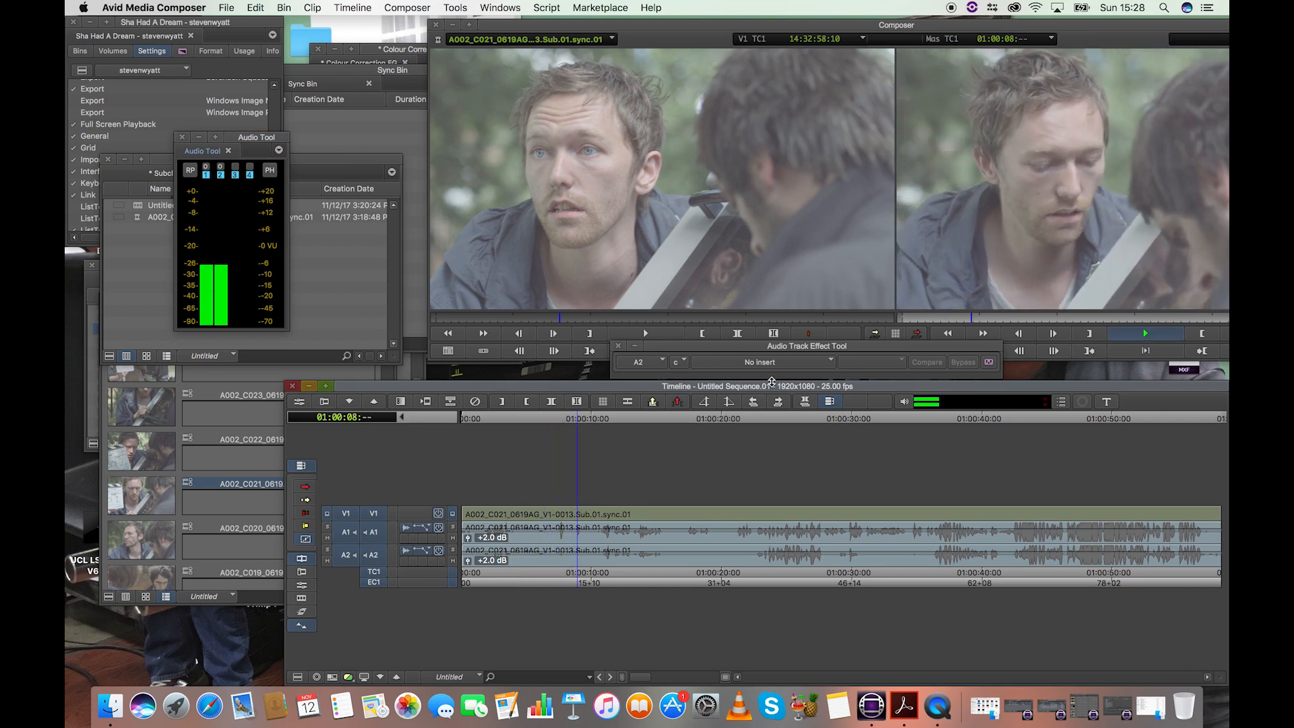
click(737, 420)
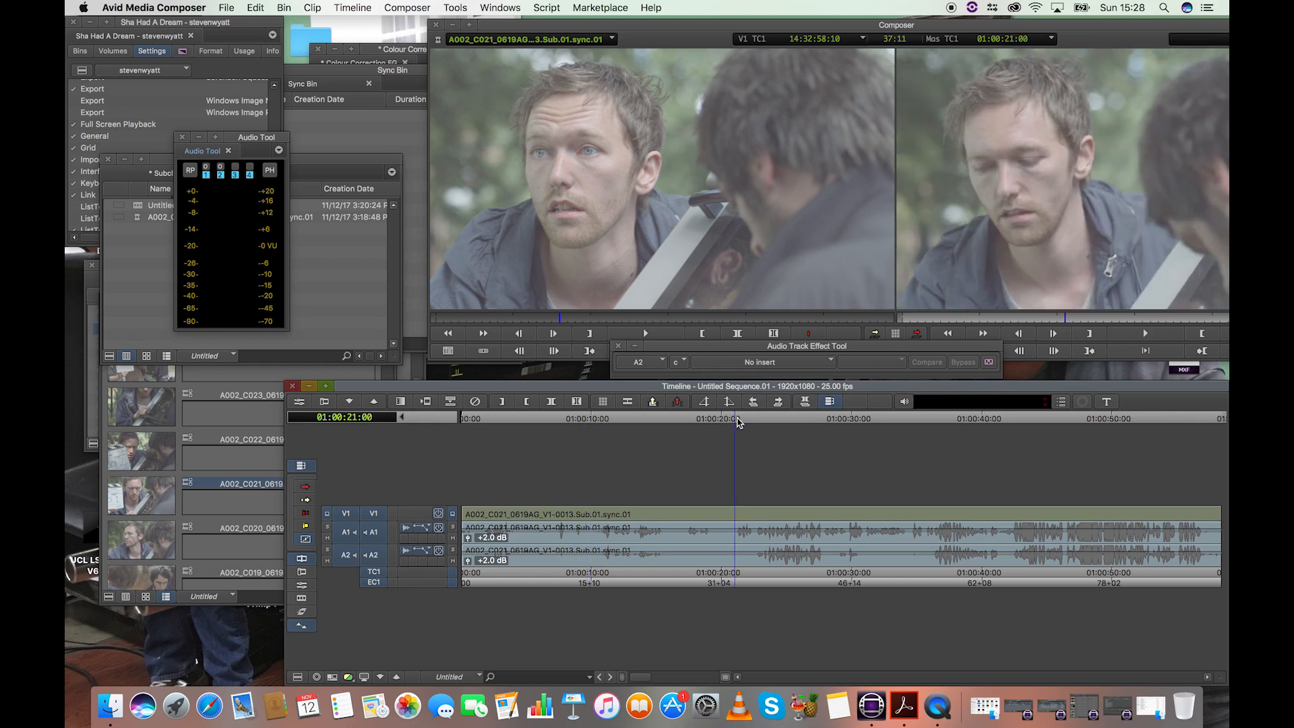
key(space)
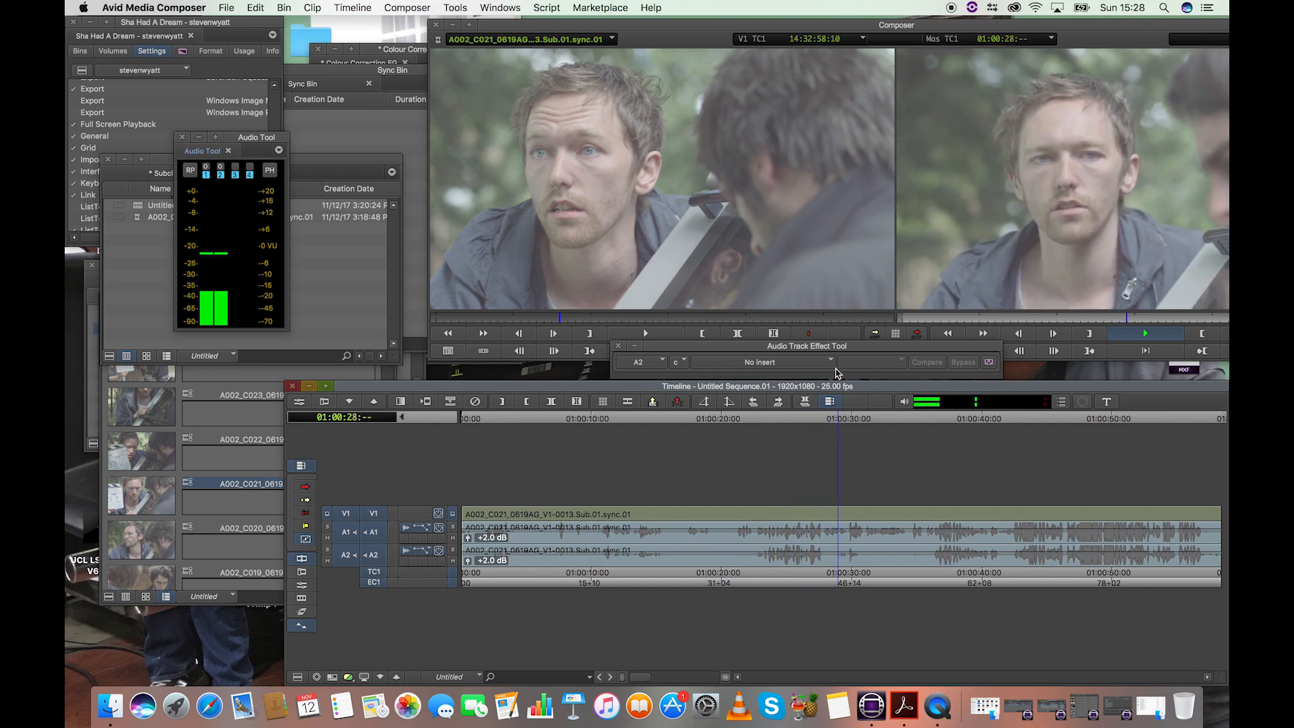
key(space)
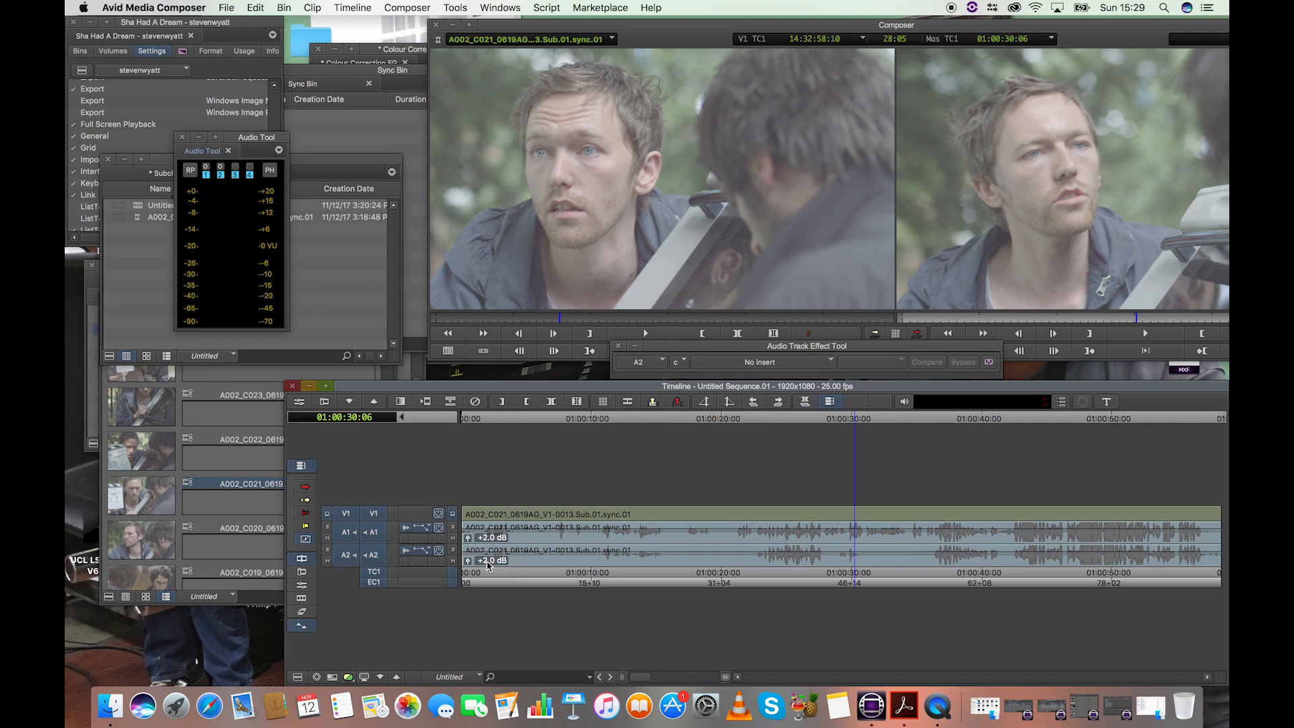
- Raise the clip gain on both the A1 and A2 clips to +4.0 dB
click(471, 539)
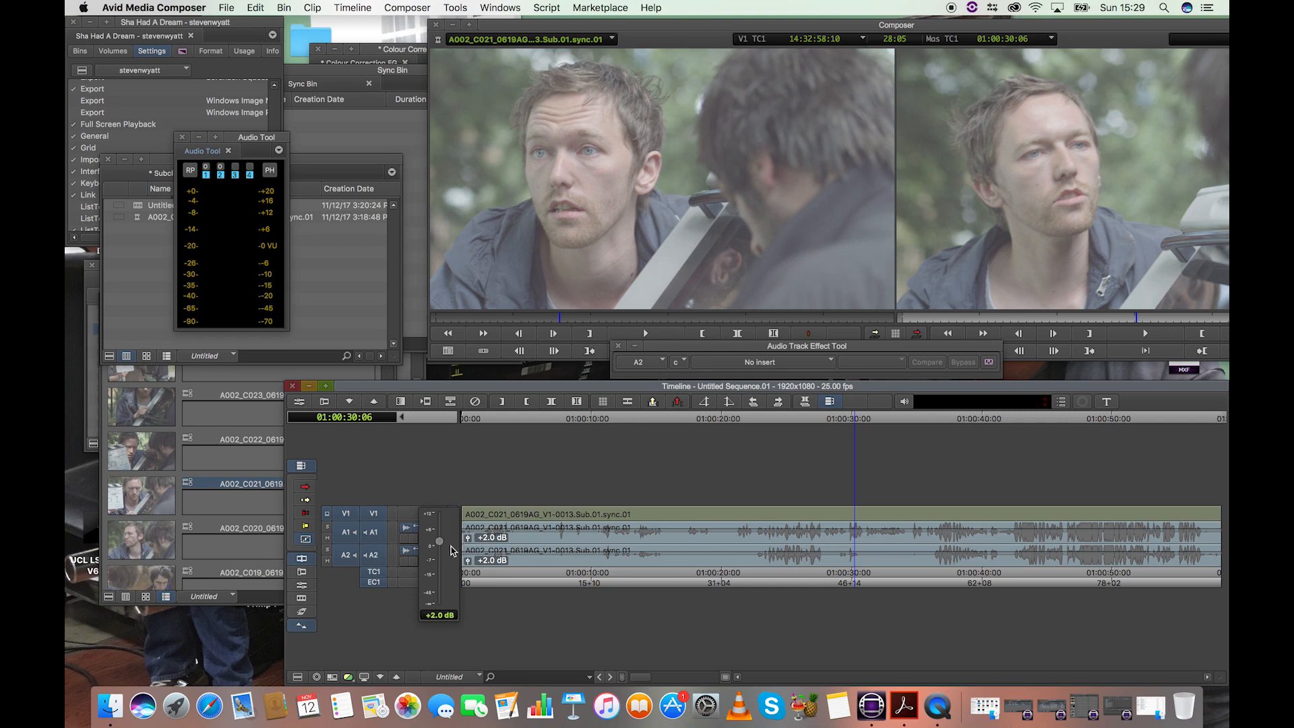
drag(442, 545, 443, 541)
click(469, 562)
click(469, 564)
drag(441, 560, 443, 564)
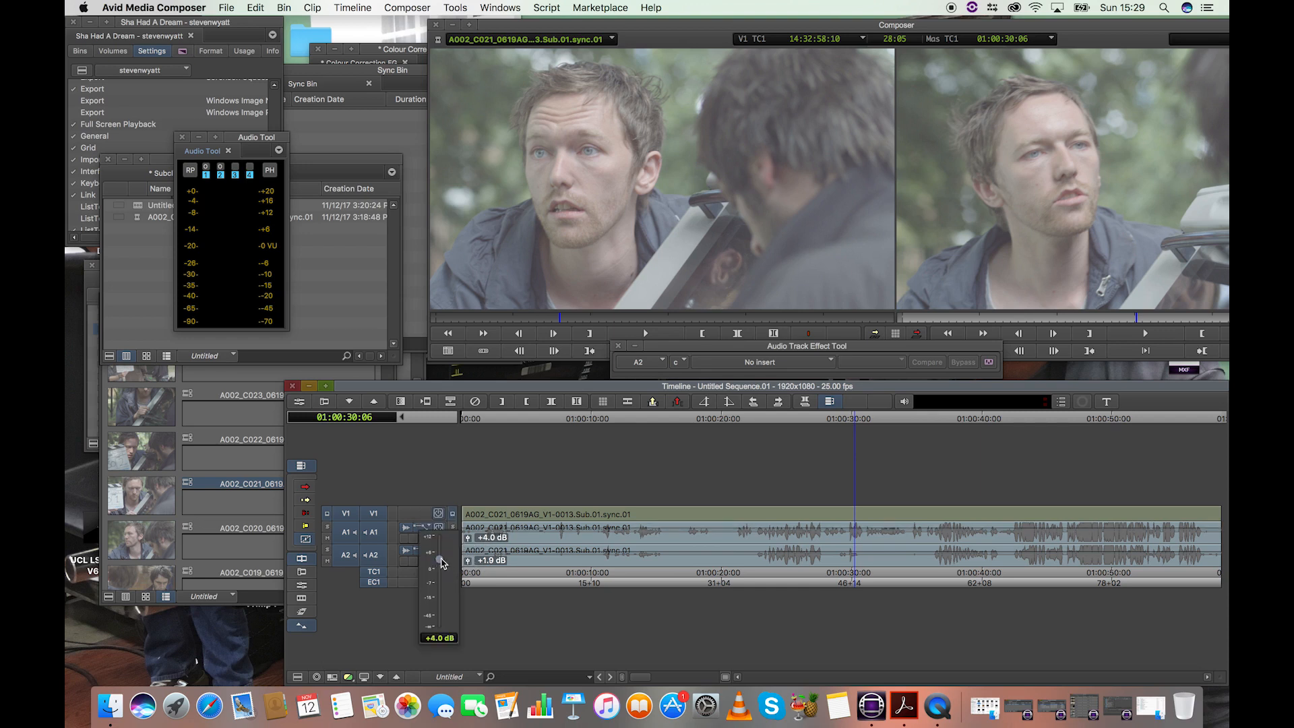
click(750, 424)
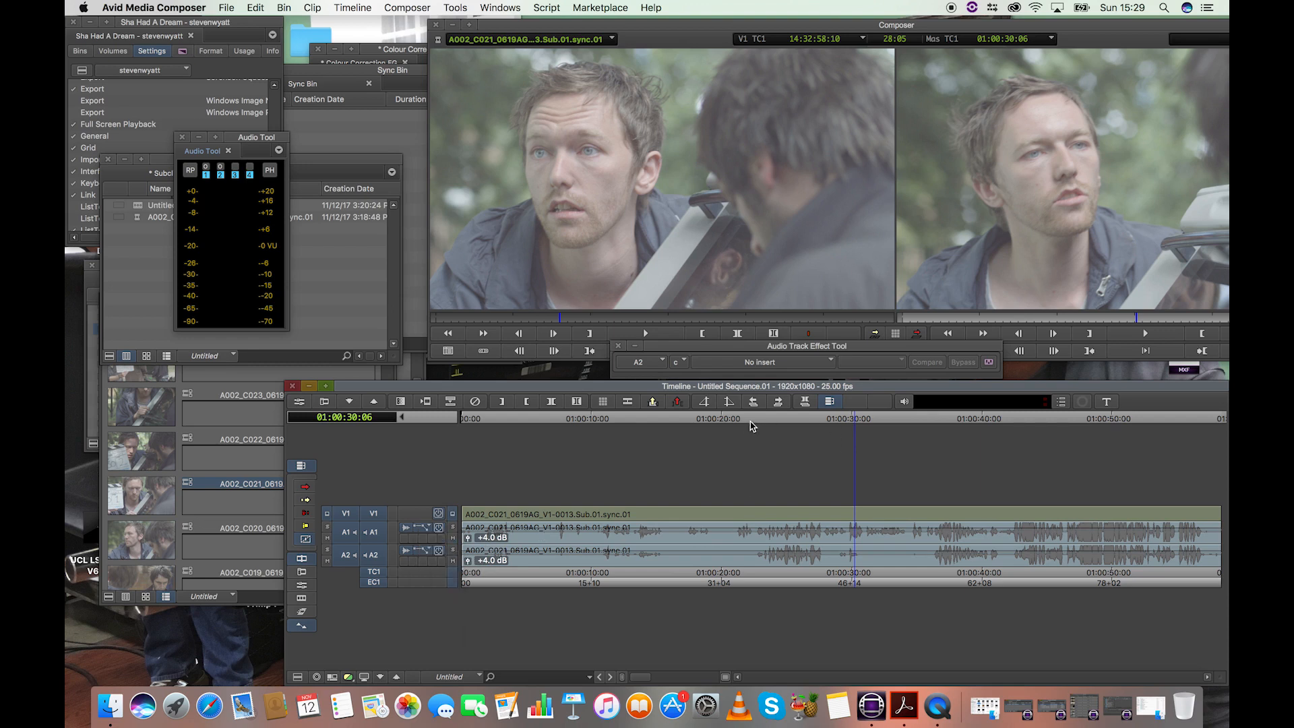
- Play the sequence from about 01:00:22 to check the audio levels, inspect A1's clip gain, and move the playhead to 01:00:20:23
click(753, 423)
key(space)
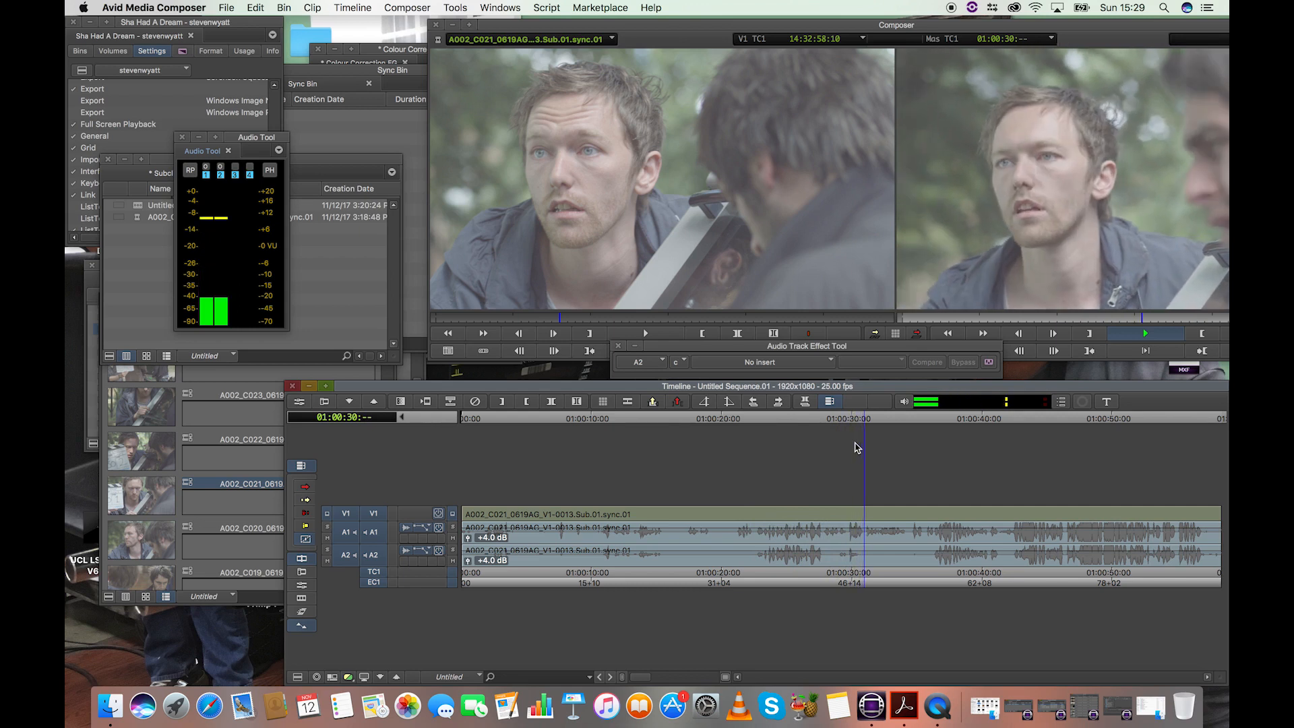
key(space)
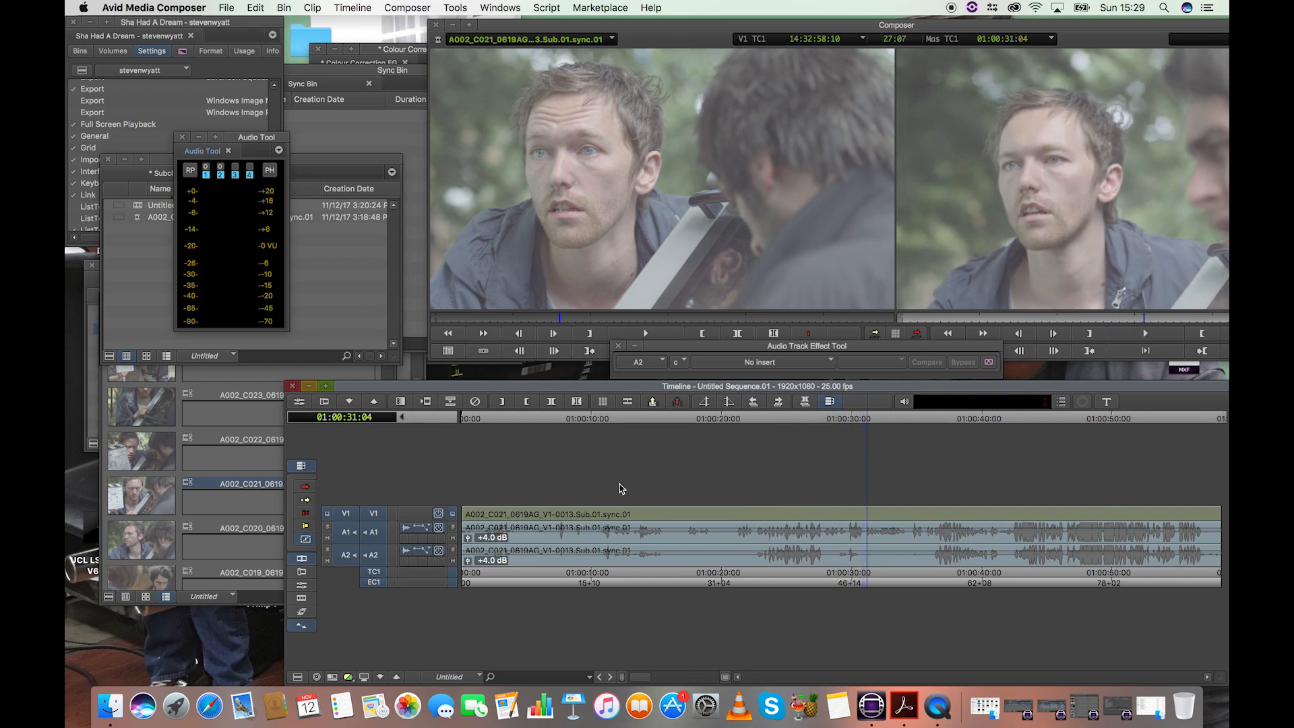
click(468, 539)
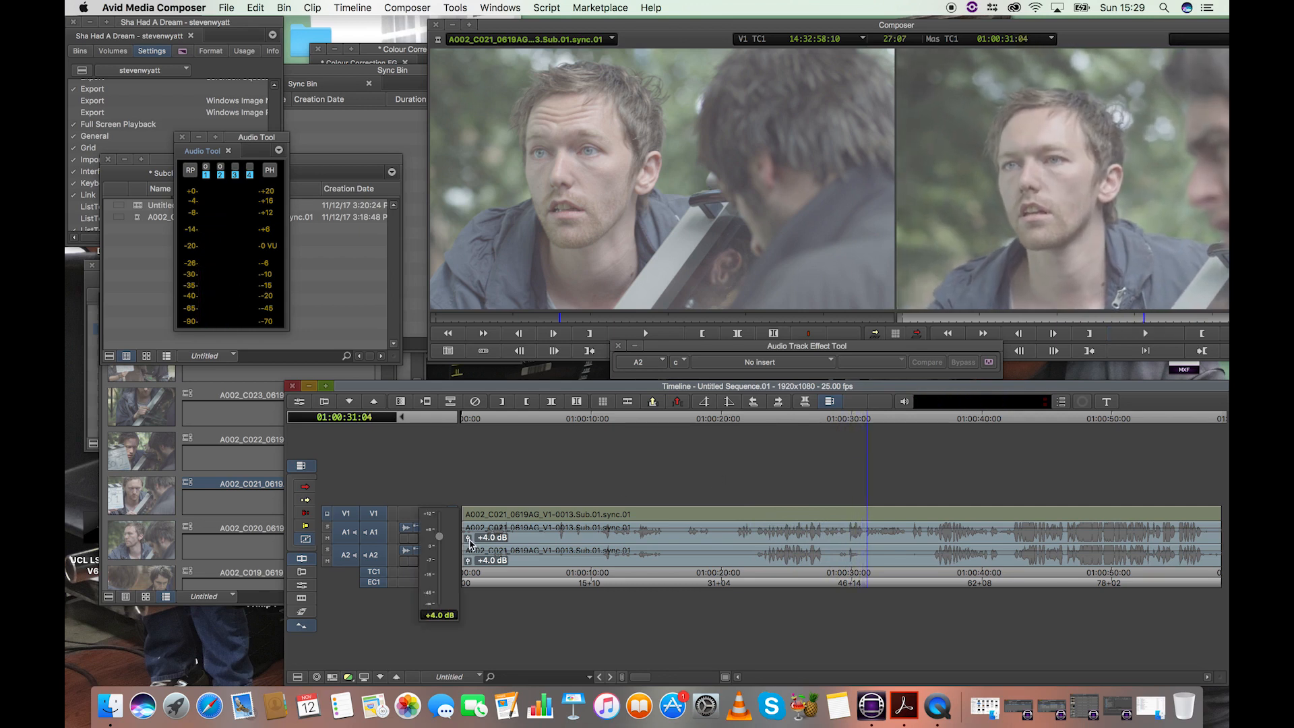
mouse_move(440, 537)
mouse_down()
mouse_move(438, 574)
mouse_move(440, 536)
mouse_up()
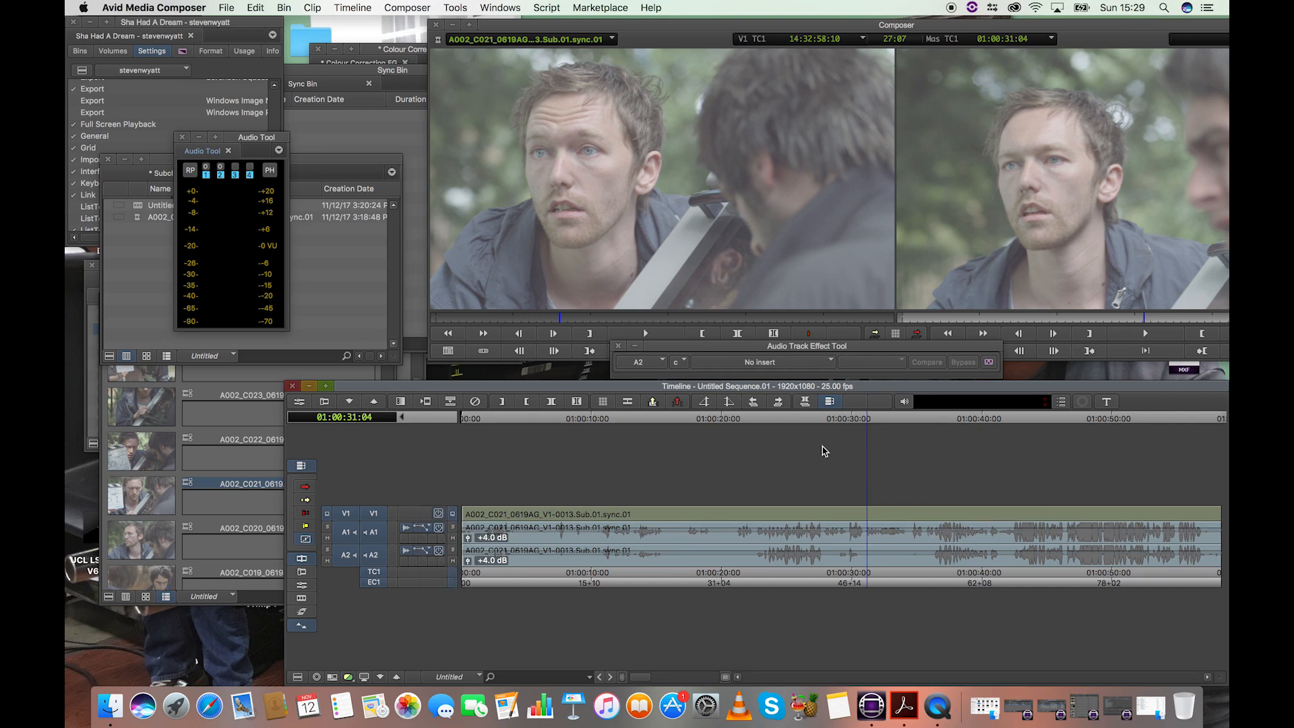
drag(798, 422, 737, 422)
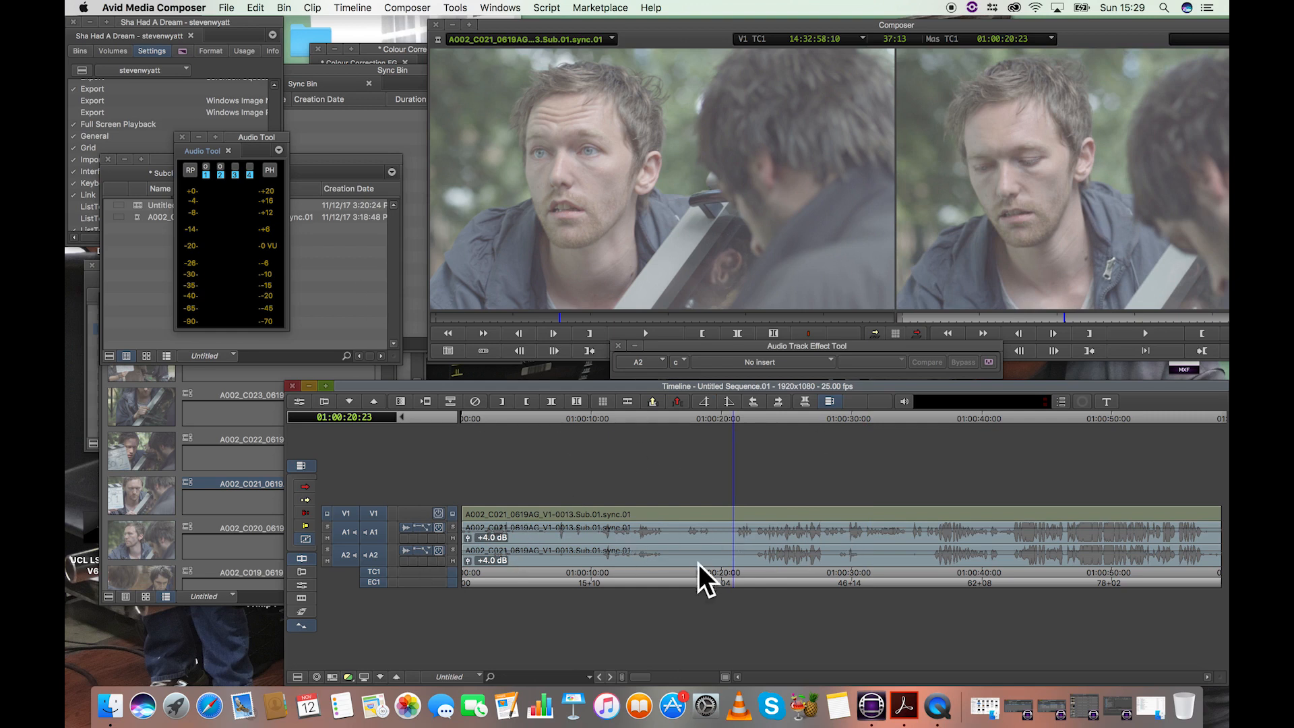
- Open the Command Palette, move it clear of the Audio Tool meters, and show its FX commands
click(461, 6)
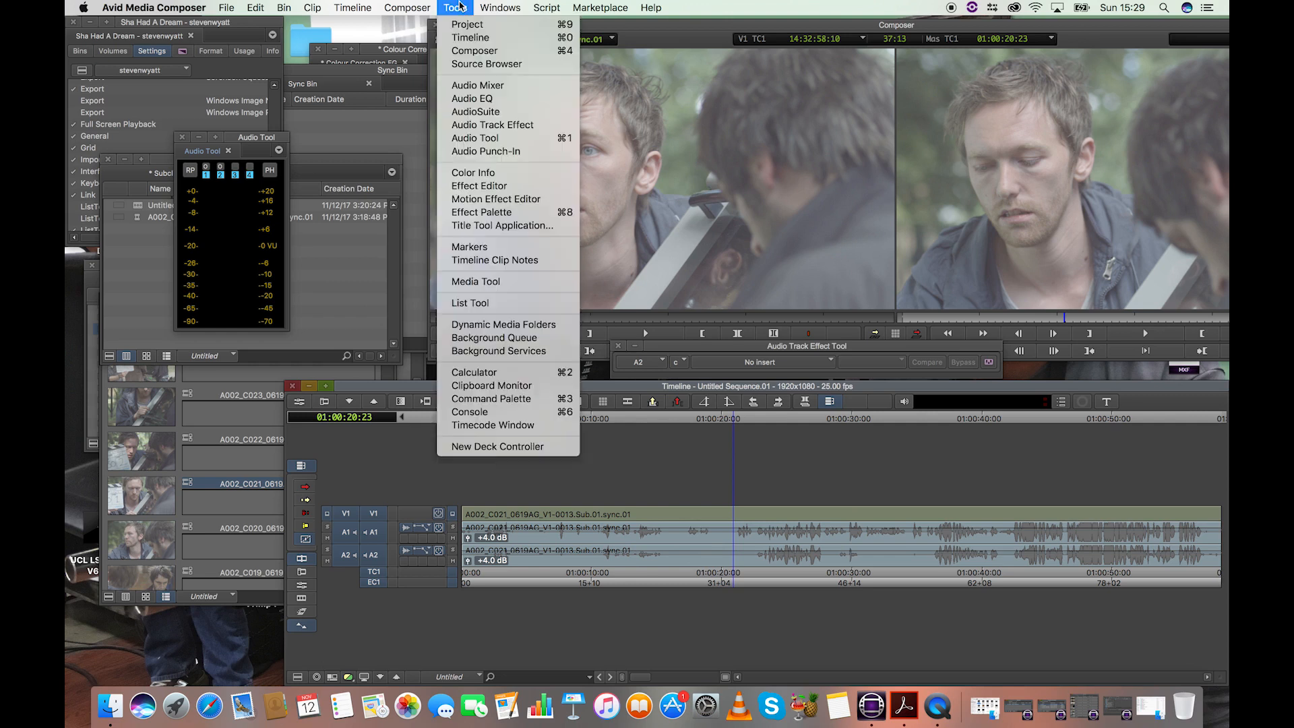
click(530, 400)
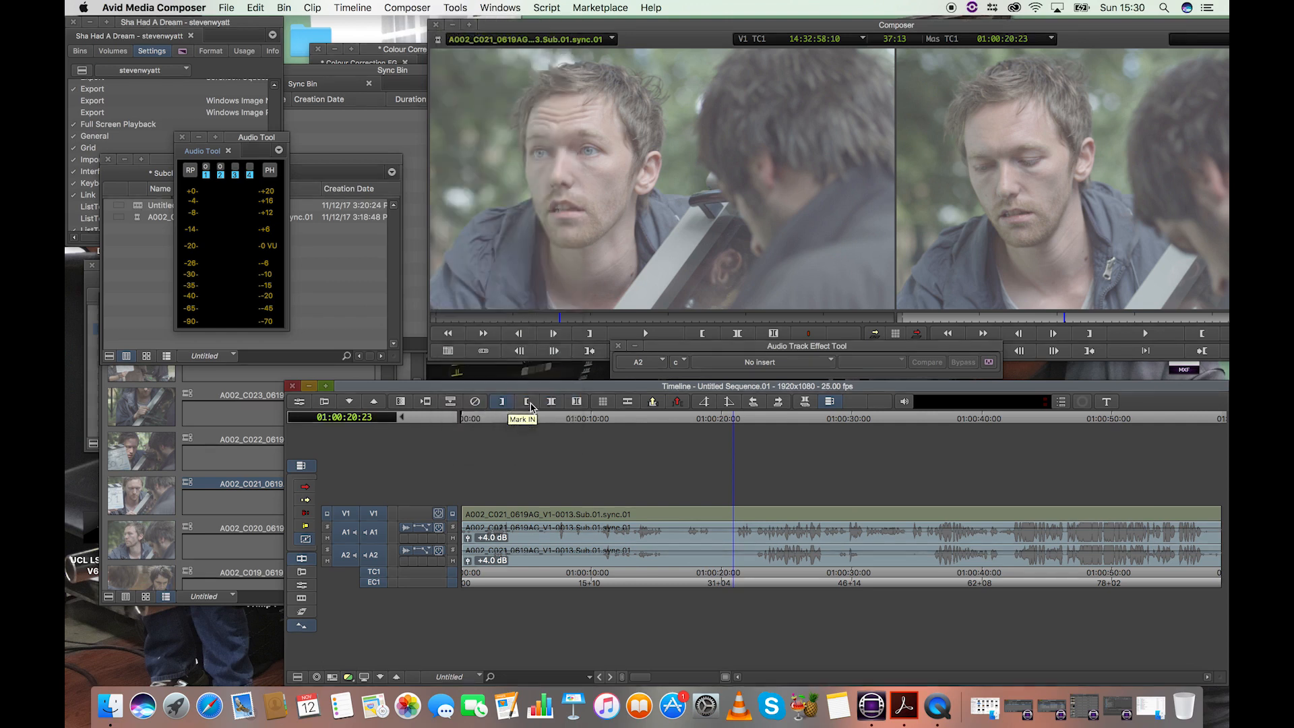
drag(820, 356, 468, 125)
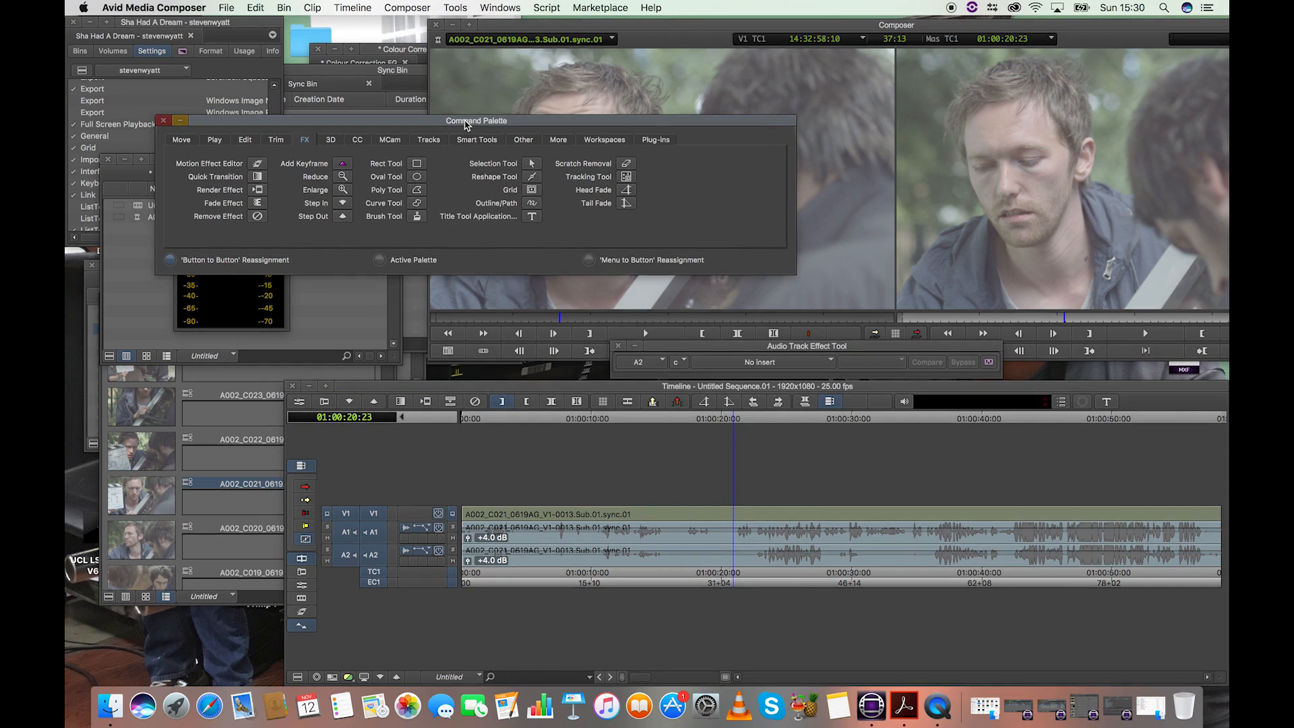
click(188, 140)
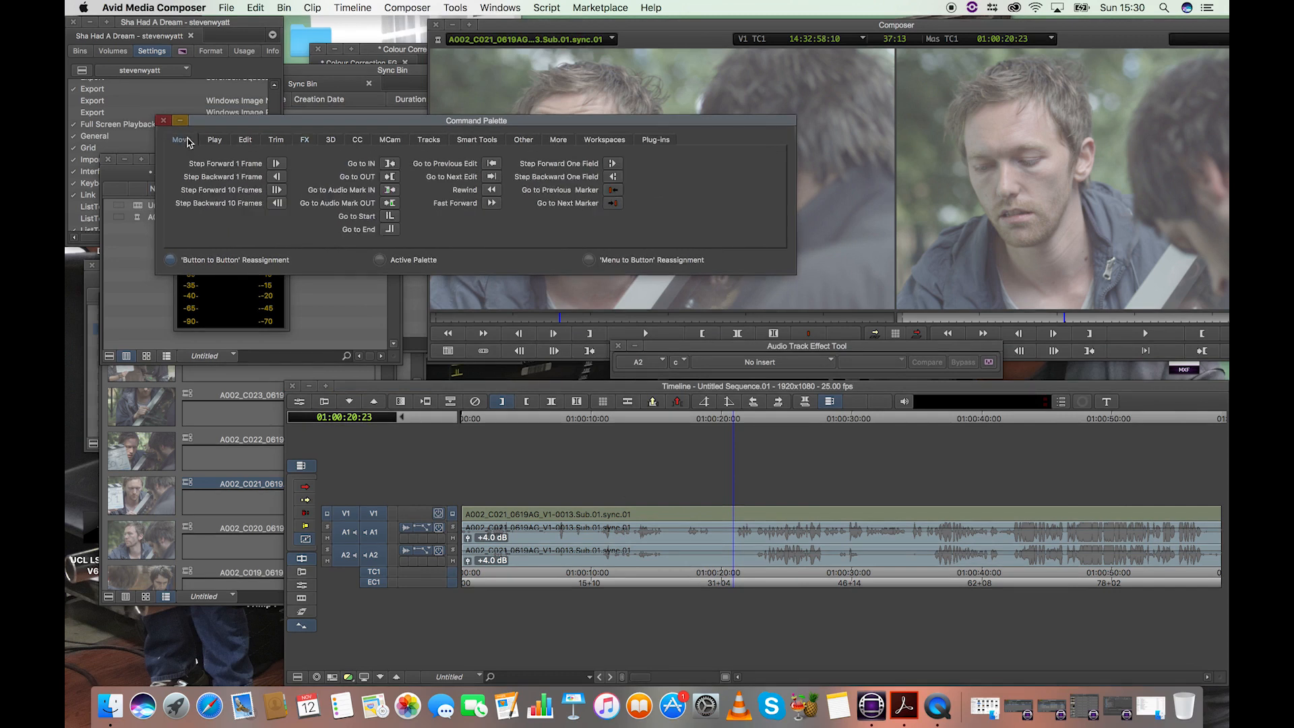
drag(287, 123, 464, 127)
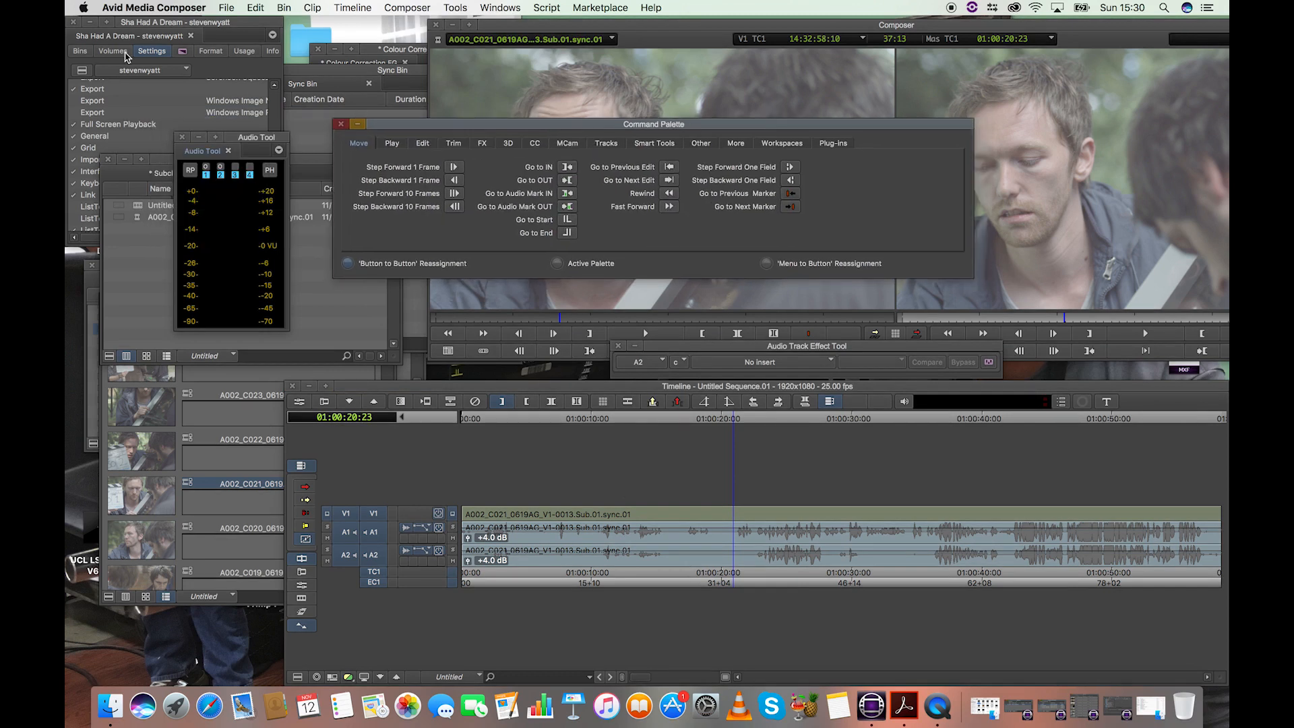
click(455, 143)
click(485, 145)
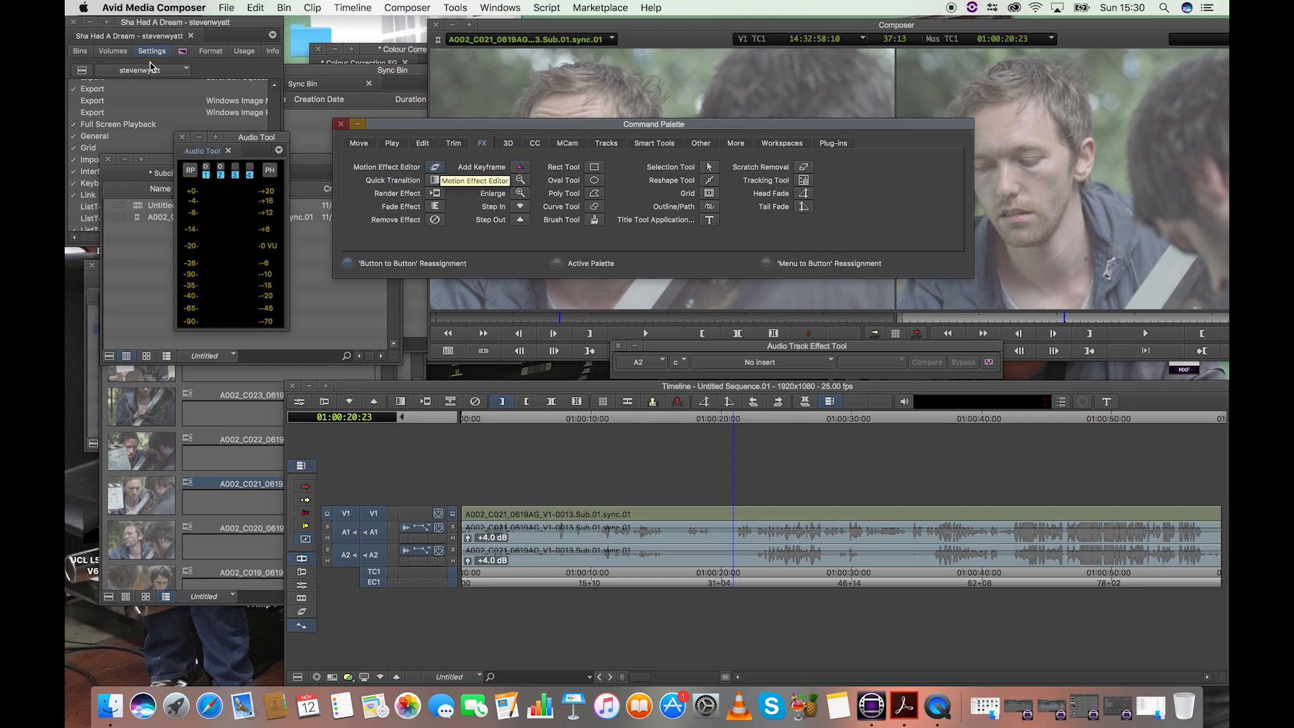
- Open the Keyboard settings and position the key map to inspect which key holds Add Keyframe
click(81, 52)
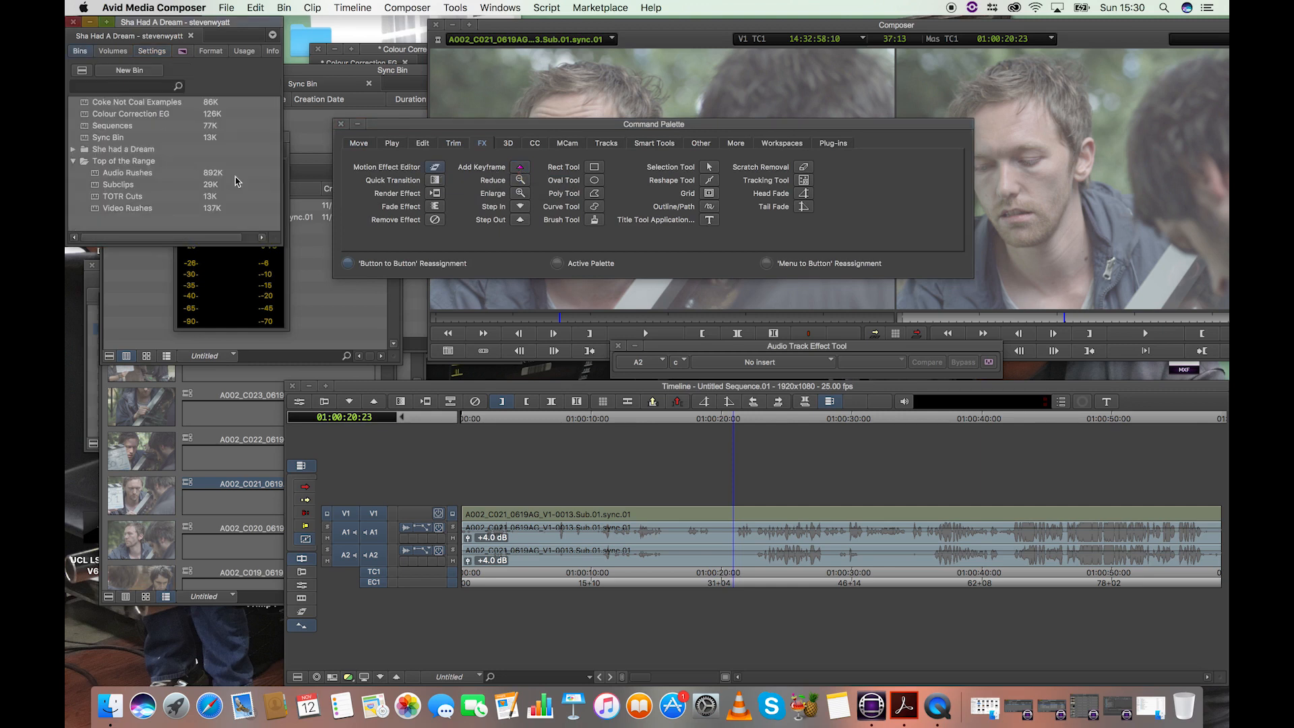
click(114, 52)
click(162, 52)
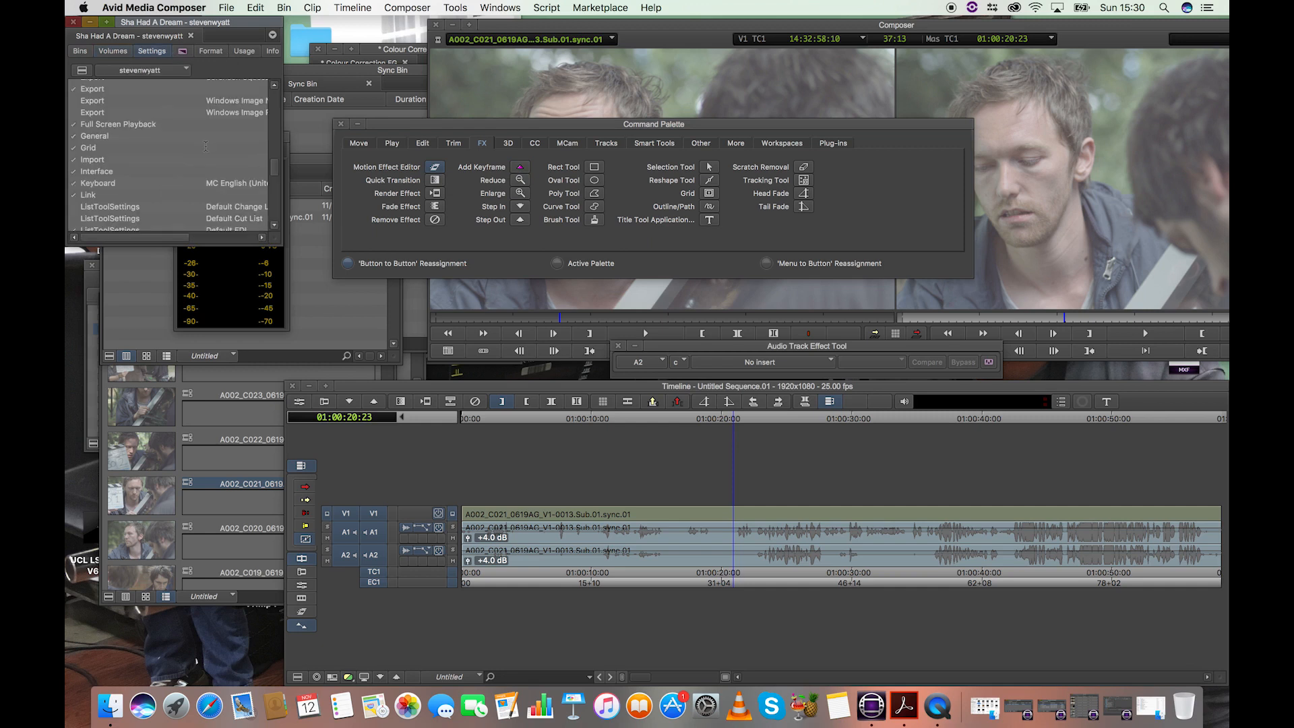
double_click(97, 184)
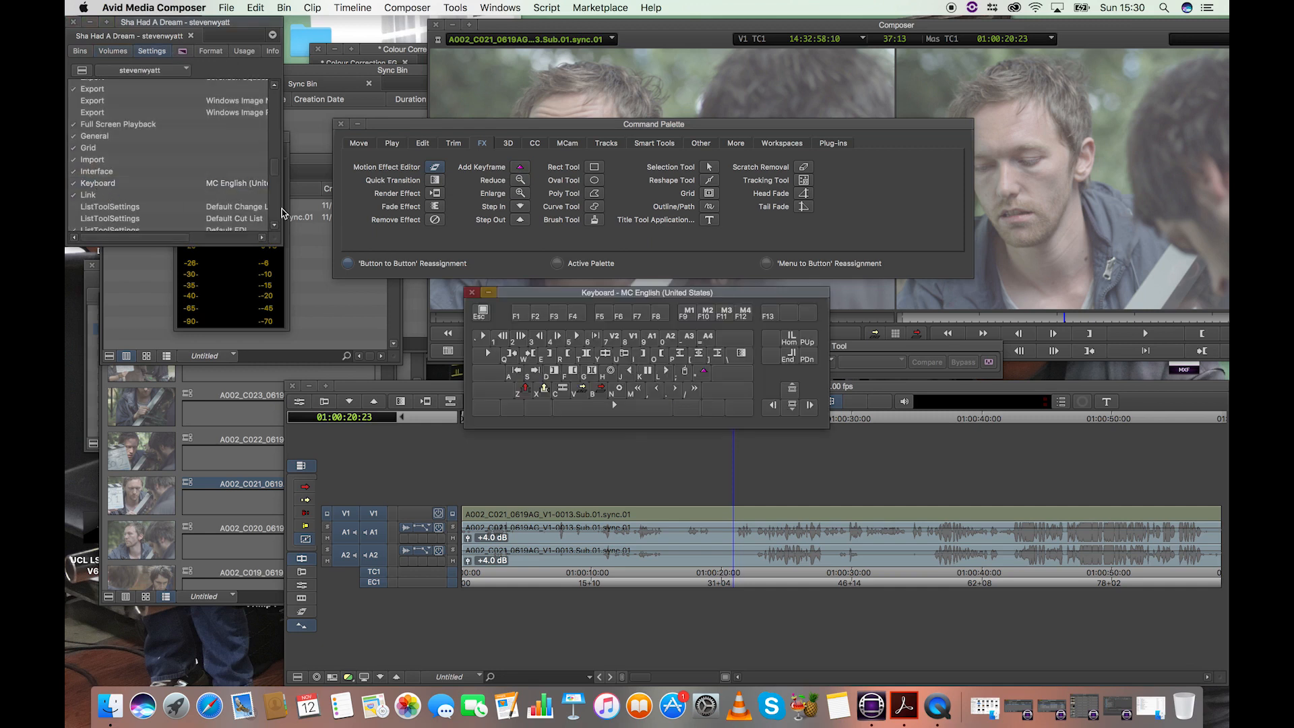
drag(716, 303, 409, 75)
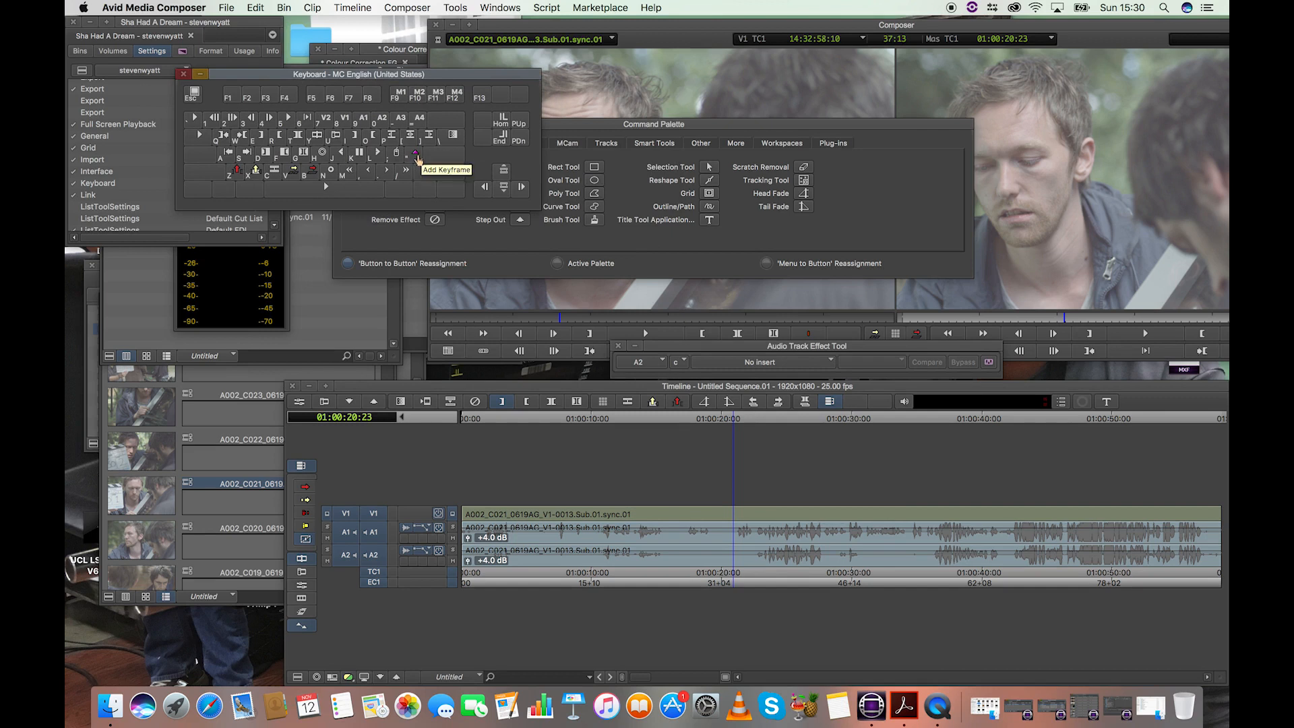
- Assign Add Keyframe to an empty timeline toolbar button and close the Command Palette and Keyboard windows
drag(579, 138, 770, 148)
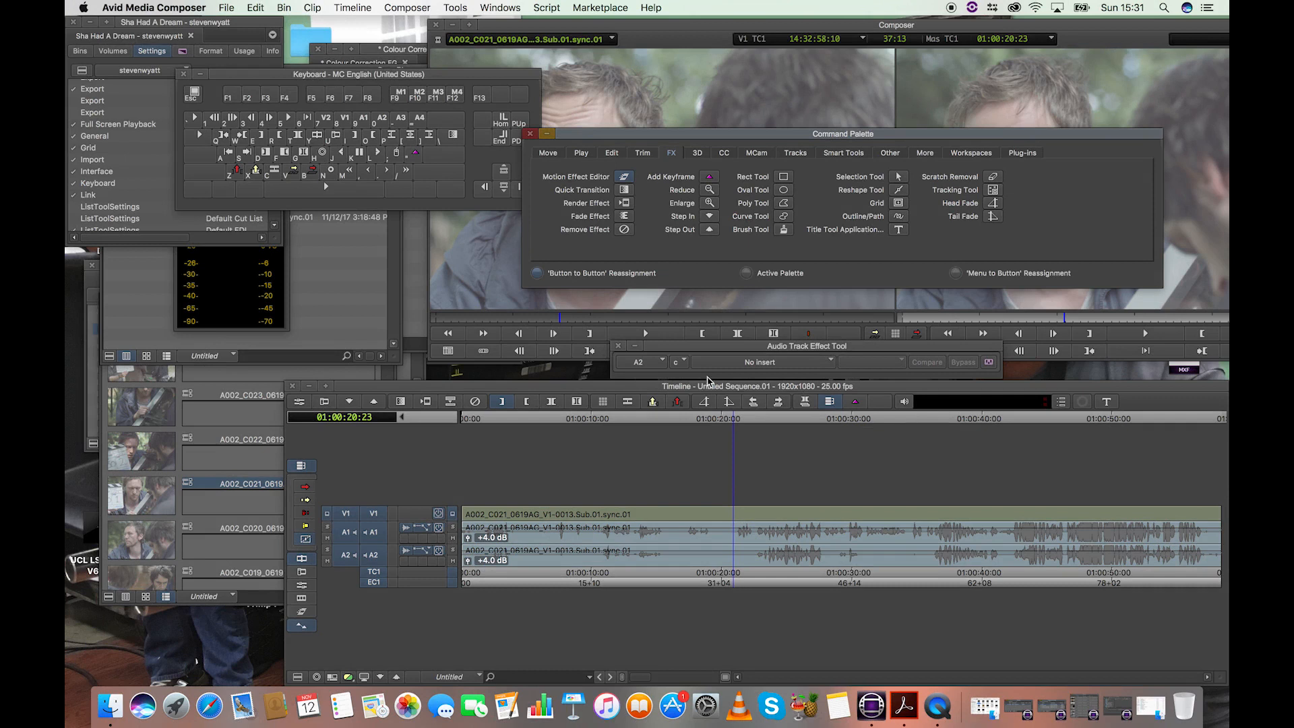
click(573, 418)
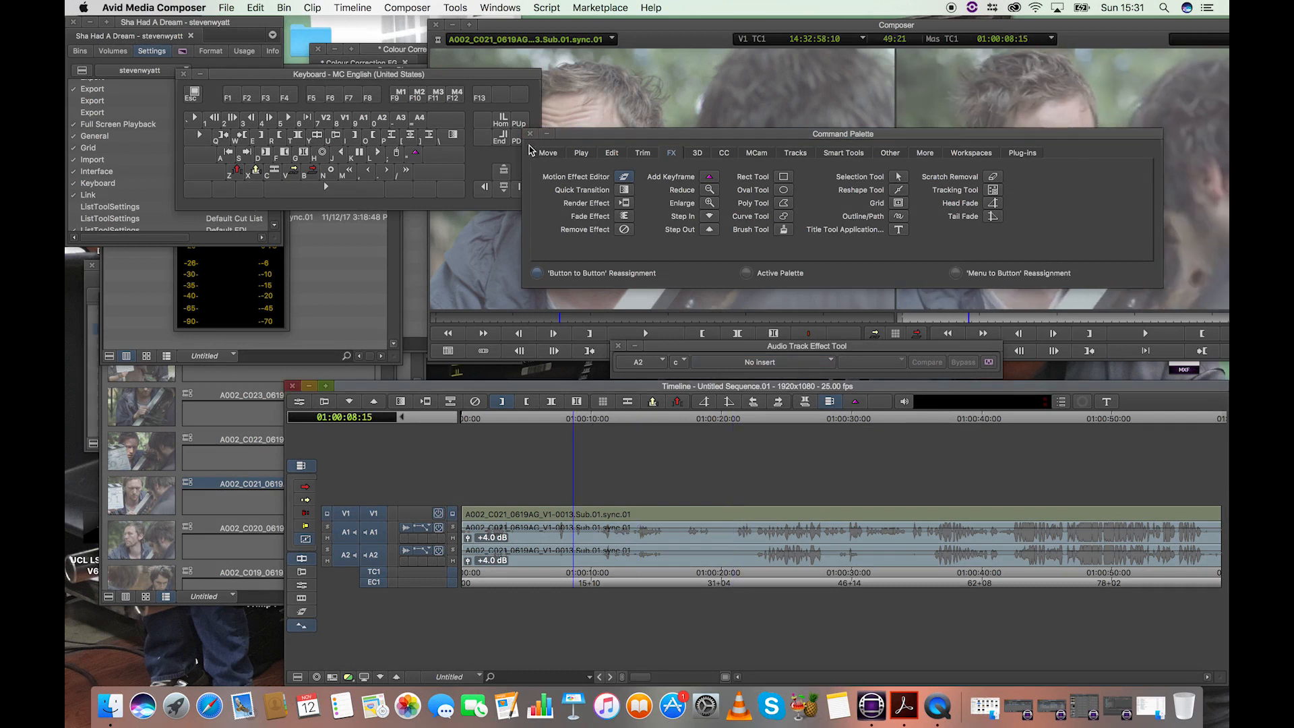
click(531, 133)
click(185, 74)
- Play the sequence from 01:00:08:03 to 01:00:12:00 to listen to the dialogue
key(space)
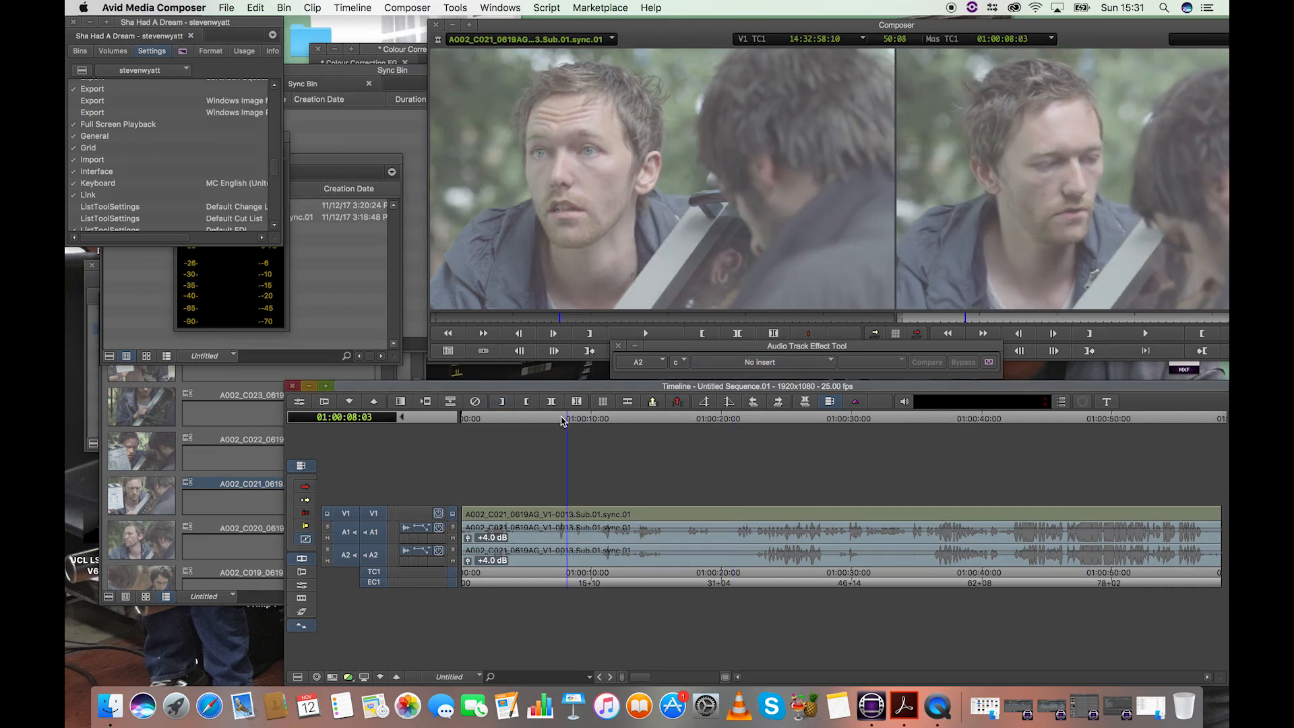
key(space)
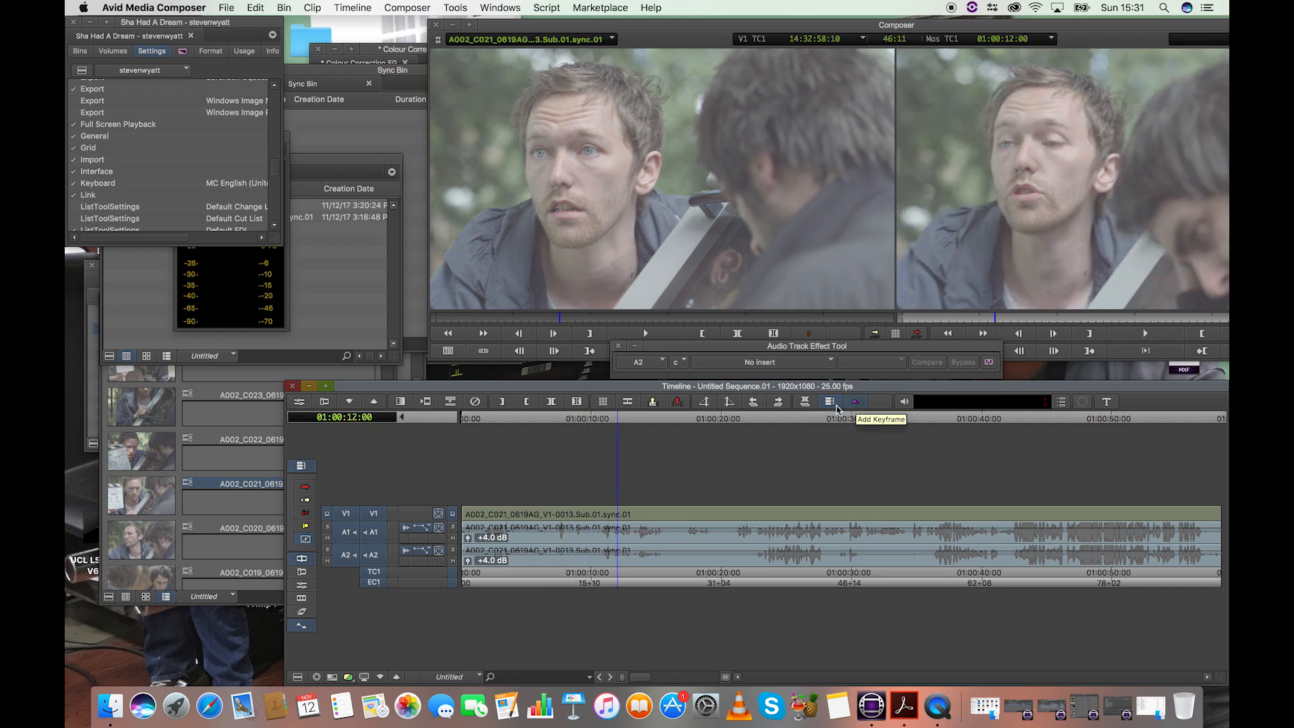
click(426, 529)
click(585, 442)
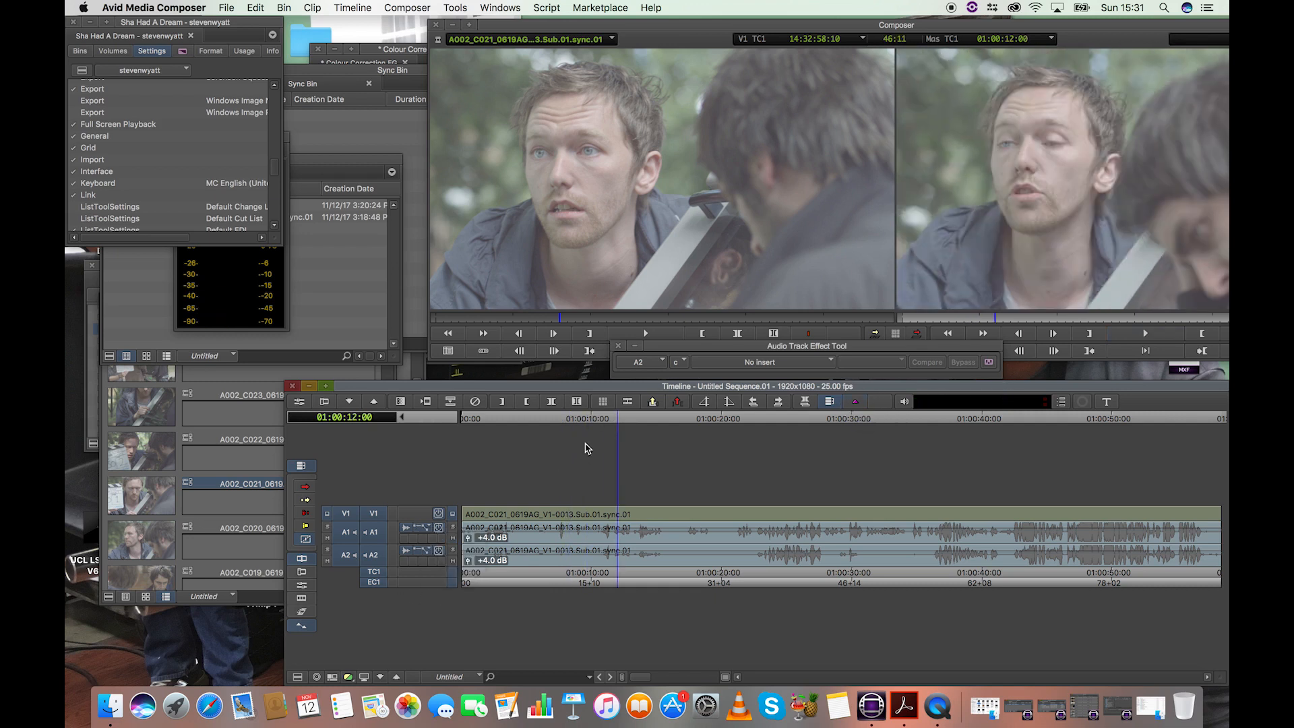
- Display Volume alongside Clip Gain on audio tracks A1 and A2
click(426, 530)
click(426, 532)
click(423, 533)
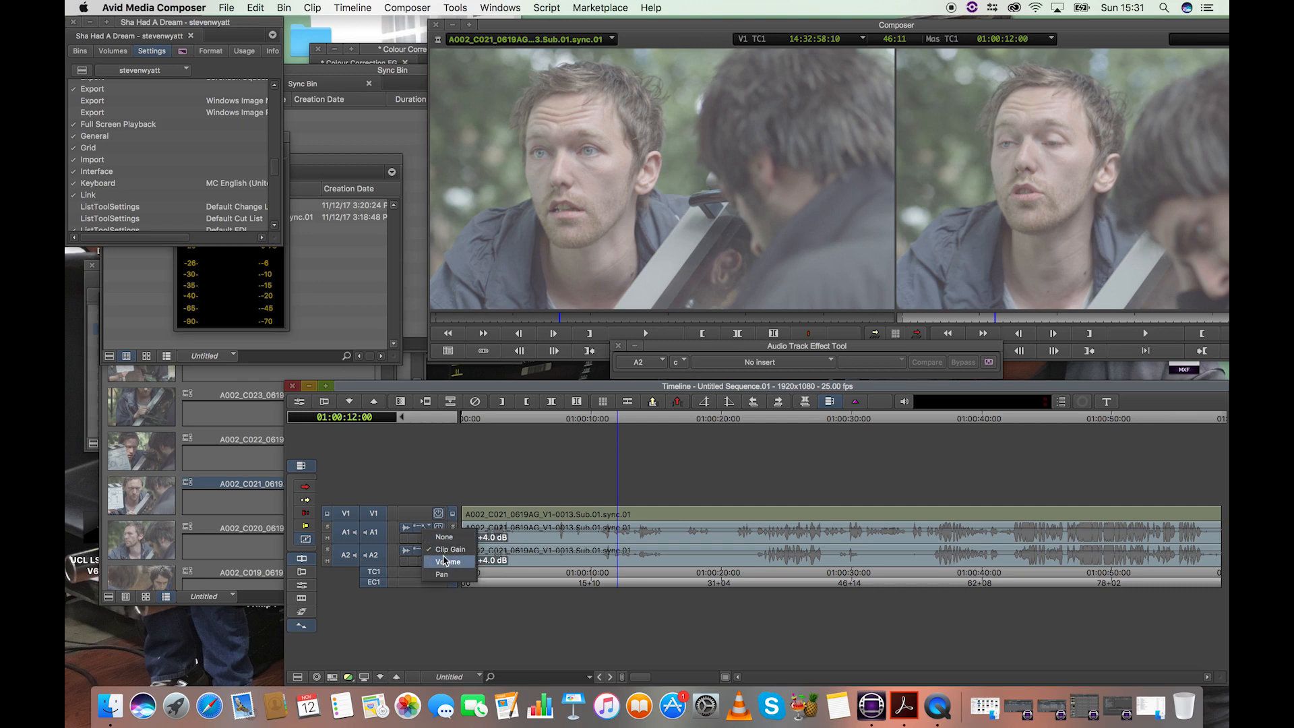
click(445, 564)
click(426, 551)
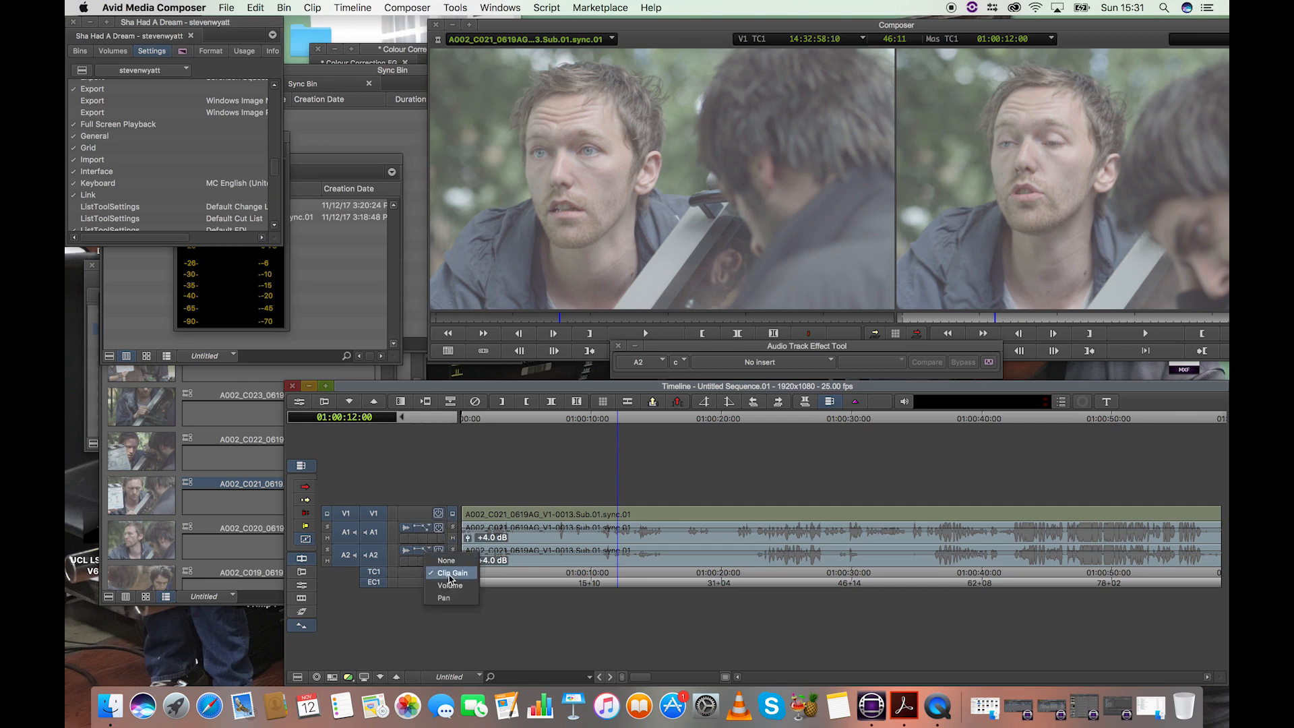
click(450, 586)
click(432, 533)
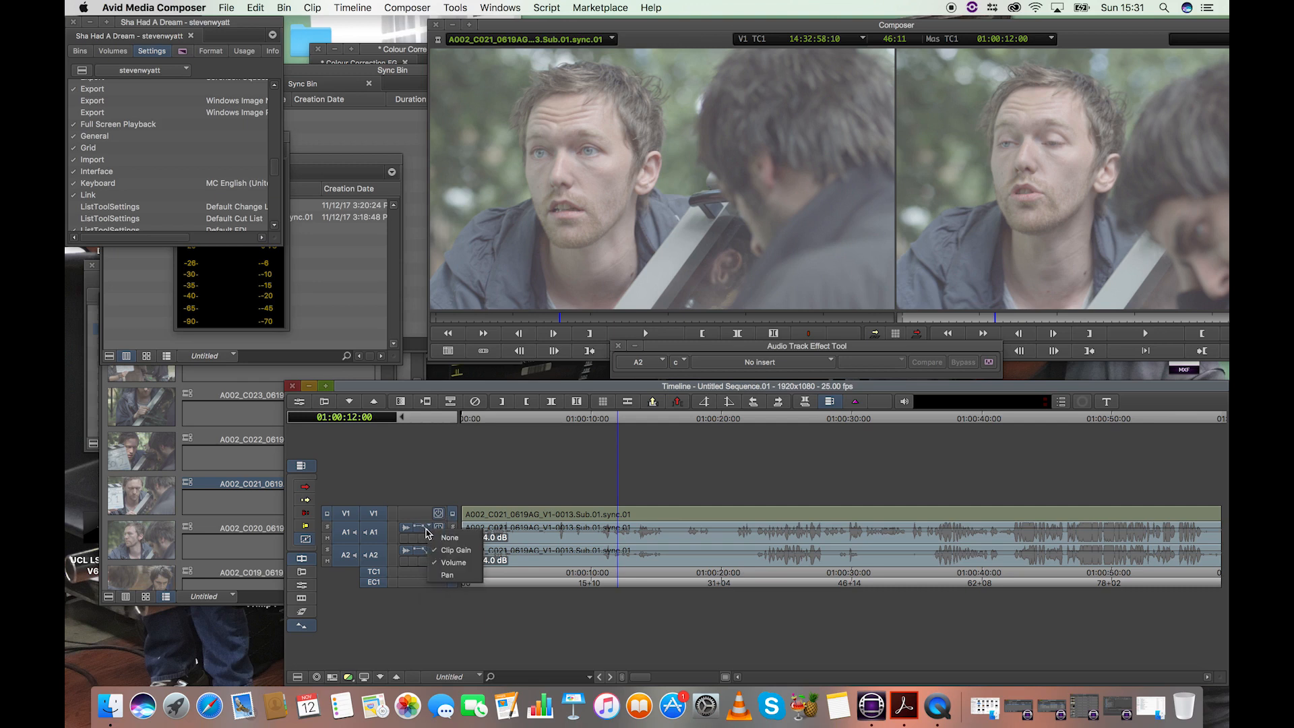
click(464, 566)
- Add two volume keyframes on A1 and A2, at about 01:00:16 and about 01:00:20
click(632, 420)
drag(633, 418, 676, 422)
click(855, 404)
click(856, 403)
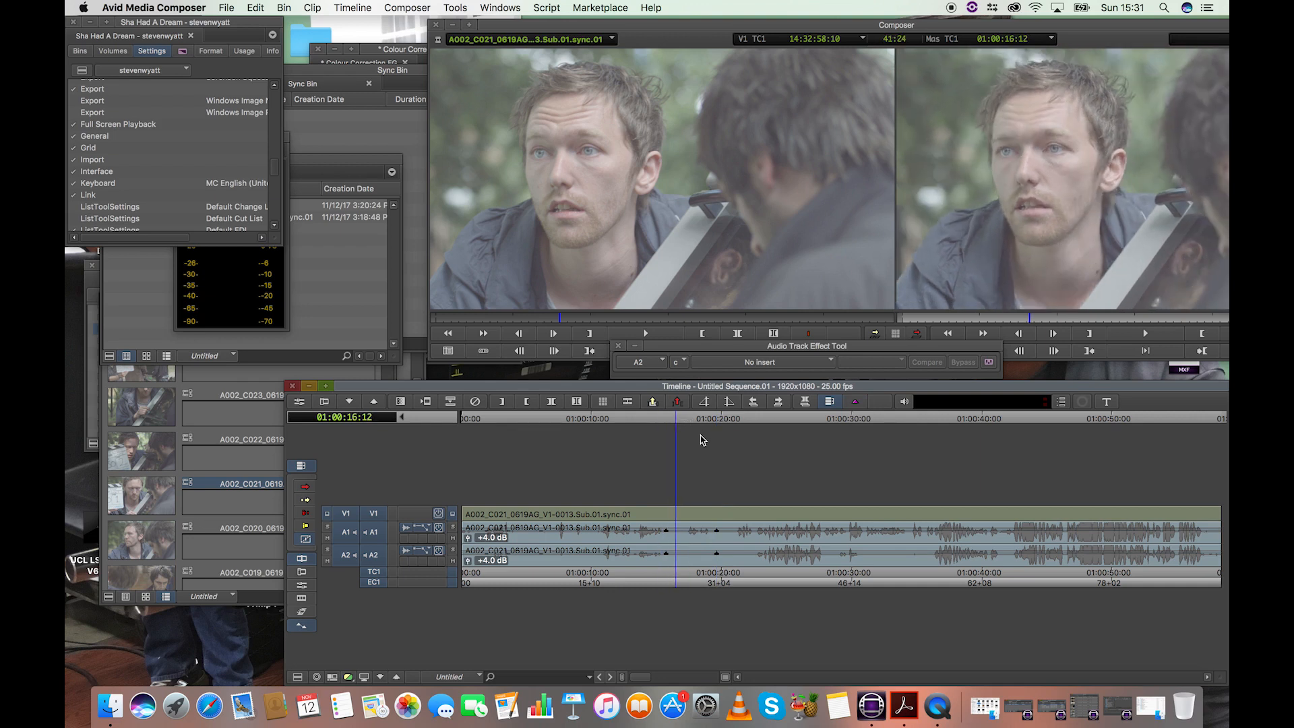
- Lower the volume keyframe at about 01:00:16 on both A1 and A2
key(super+bracketright)
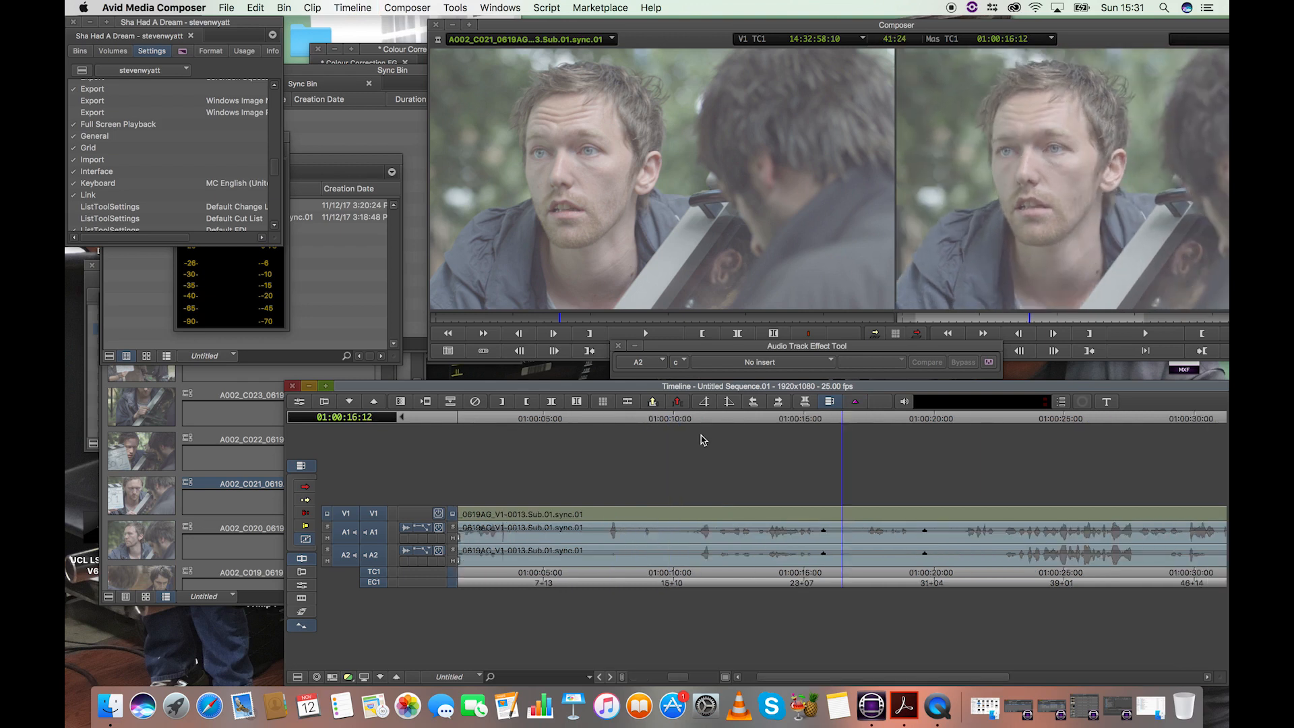
drag(760, 473, 887, 623)
drag(822, 531, 841, 555)
click(849, 414)
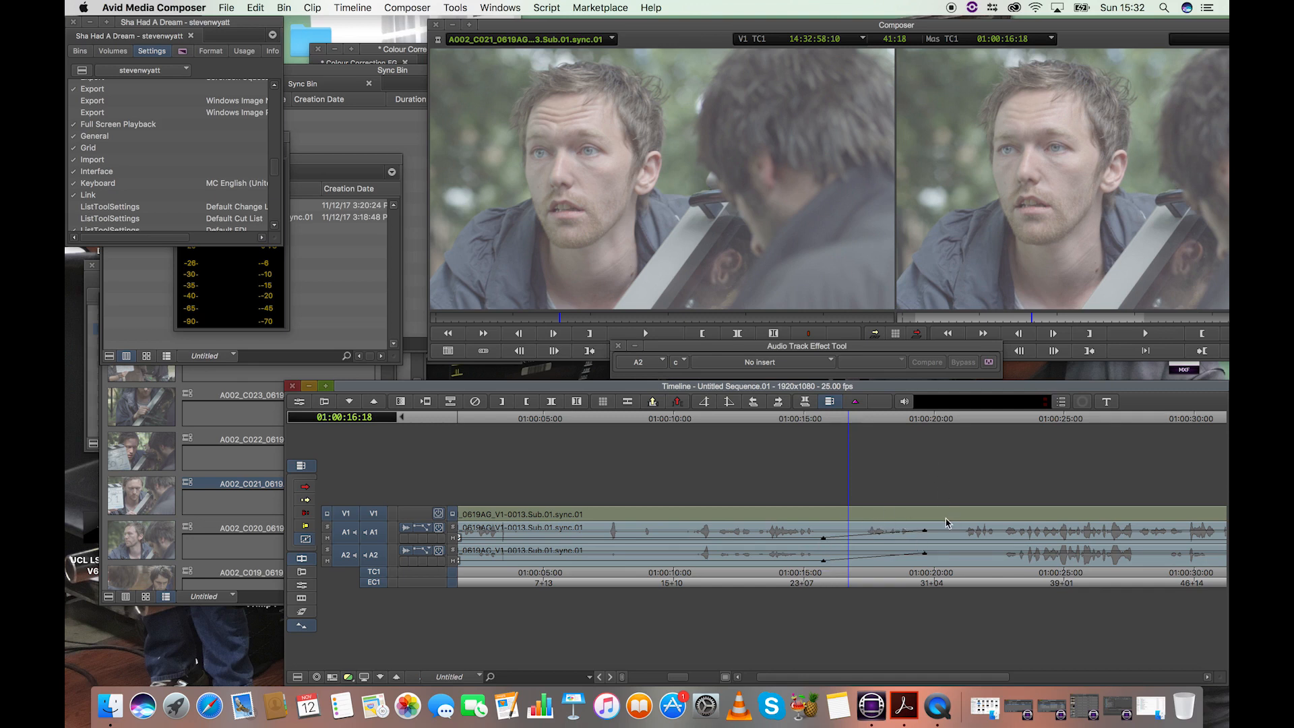
- Try shifting the second volume keyframe to about 01:00:19:22 and raising it on A1, and undo those adjustments
click(925, 531)
mouse_move(927, 534)
mouse_down()
mouse_move(888, 539)
mouse_move(954, 535)
mouse_move(869, 537)
mouse_move(951, 534)
mouse_move(903, 532)
mouse_move(933, 534)
mouse_up()
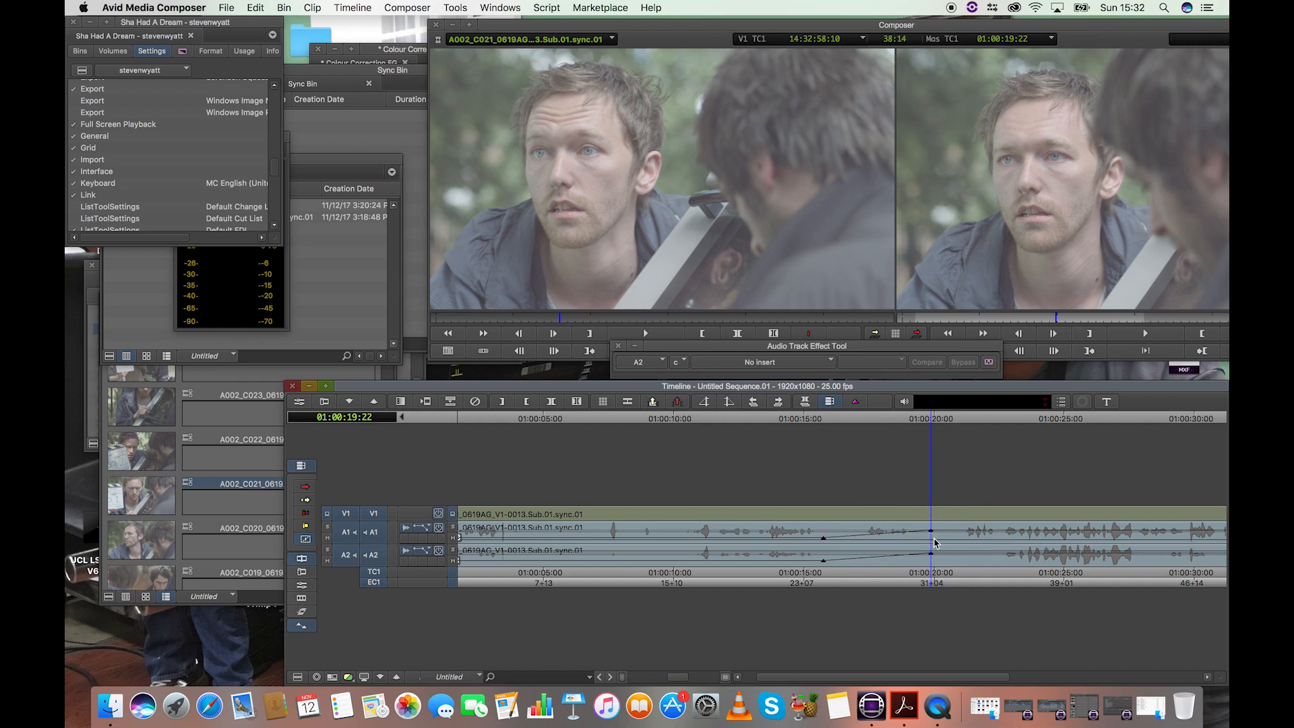
drag(931, 533, 930, 527)
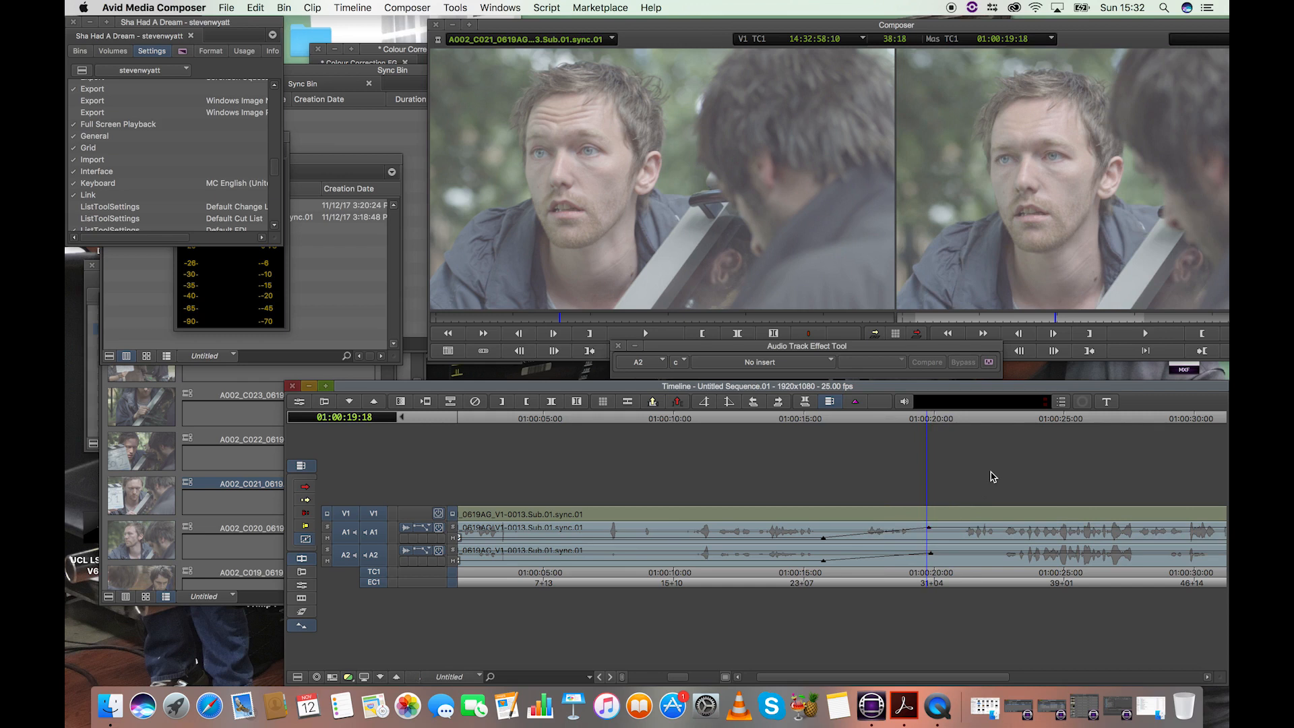
key(super+z)
key(super+z)
key(super+z)
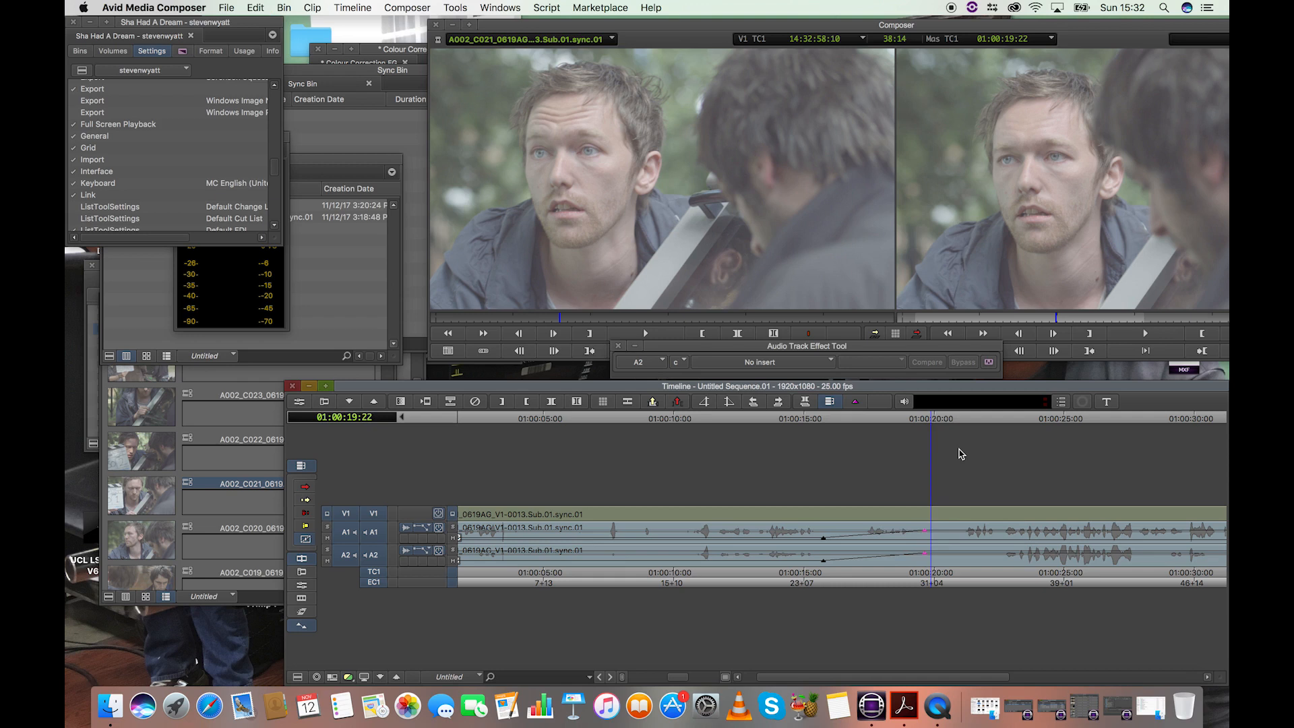
- Add two more volume keyframes on A1 and A2, at about 01:00:41:09 and at 01:00:42:01
key(super+[)
key(super+[)
key(super+])
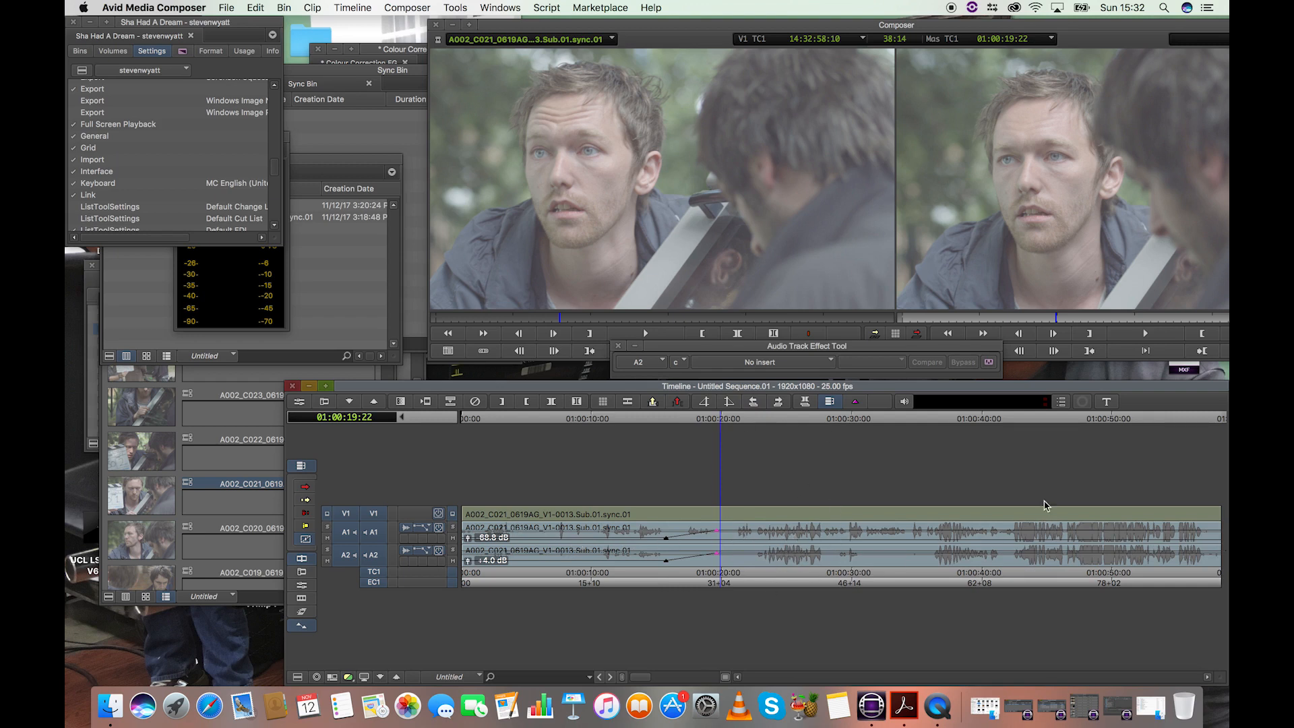
drag(933, 422, 1008, 434)
key(space)
click(855, 401)
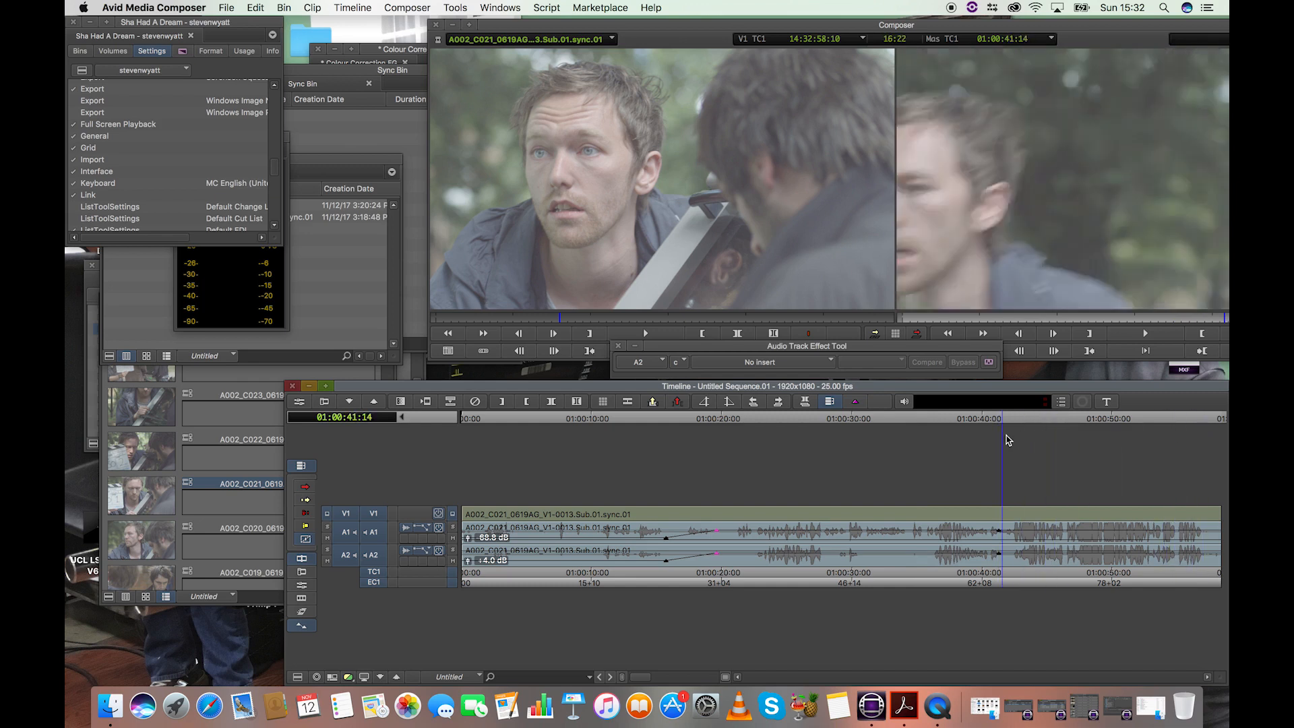
click(854, 403)
- Lower the 01:00:42:01 volume keyframe on both A1 and A2 and move the playhead to 01:00:40:19
key(super+bracketright)
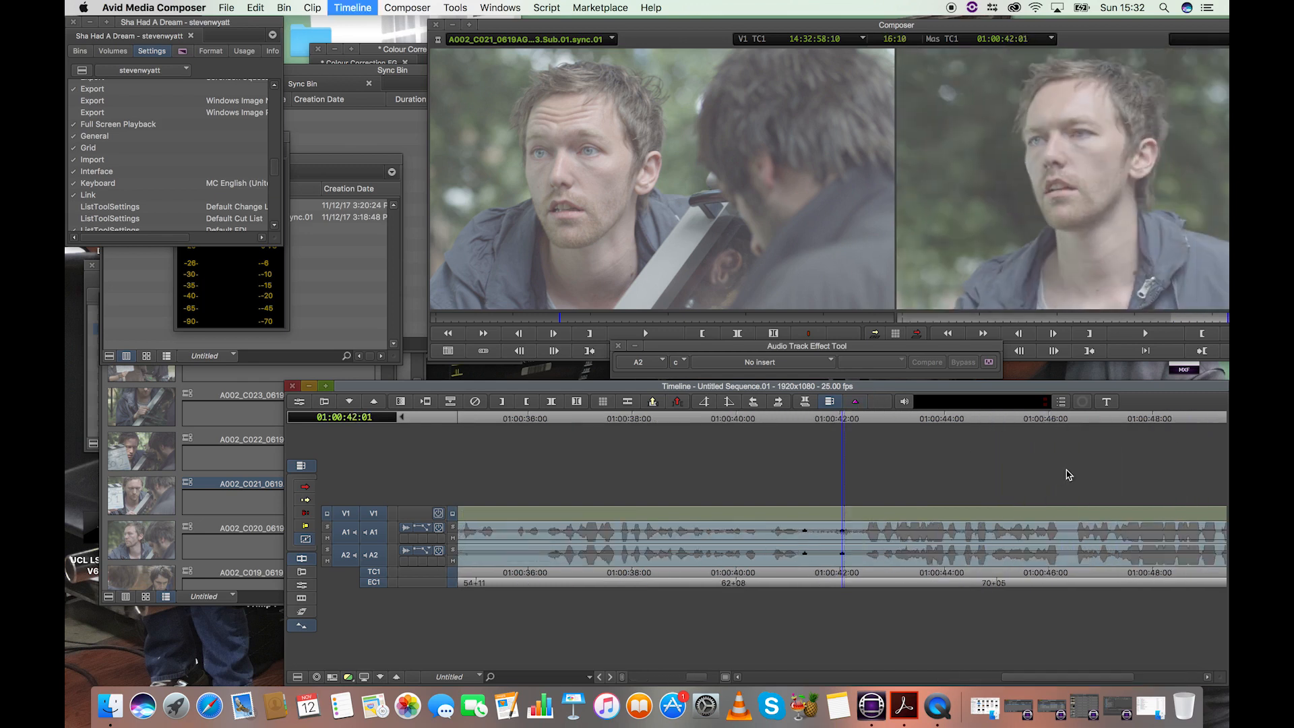
click(844, 533)
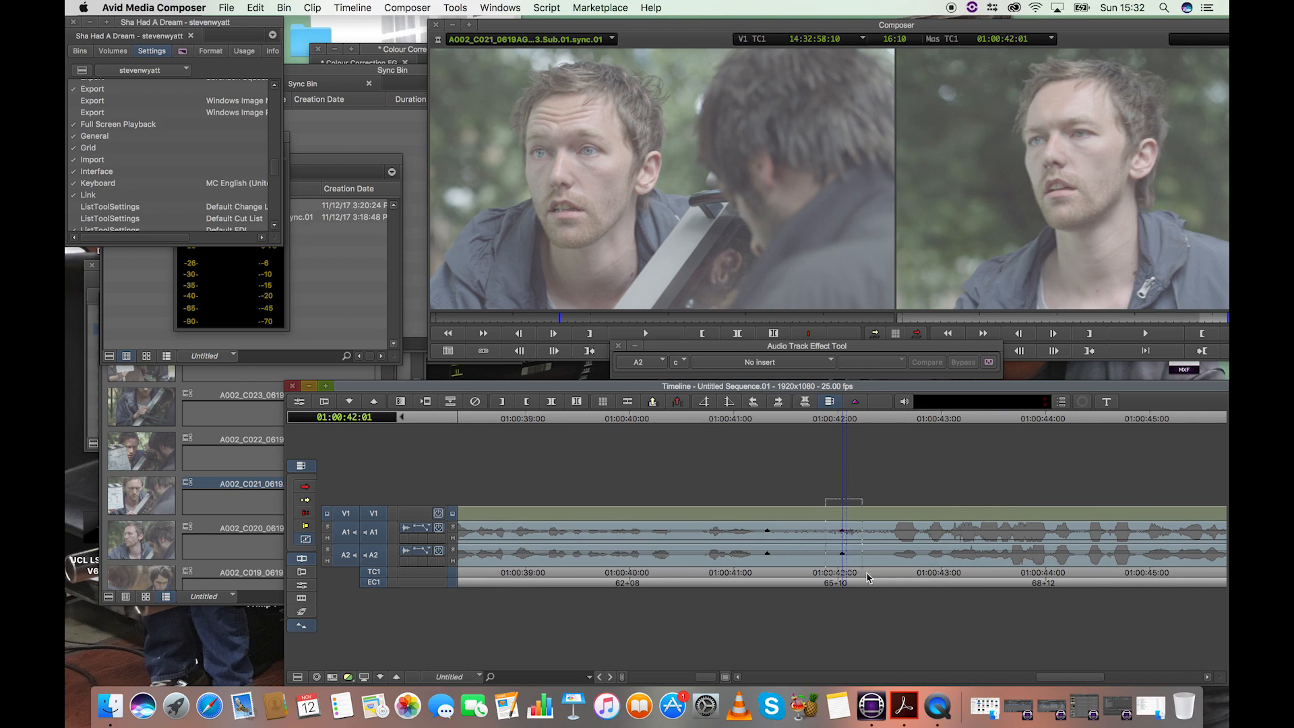
click(843, 534)
drag(845, 536, 845, 541)
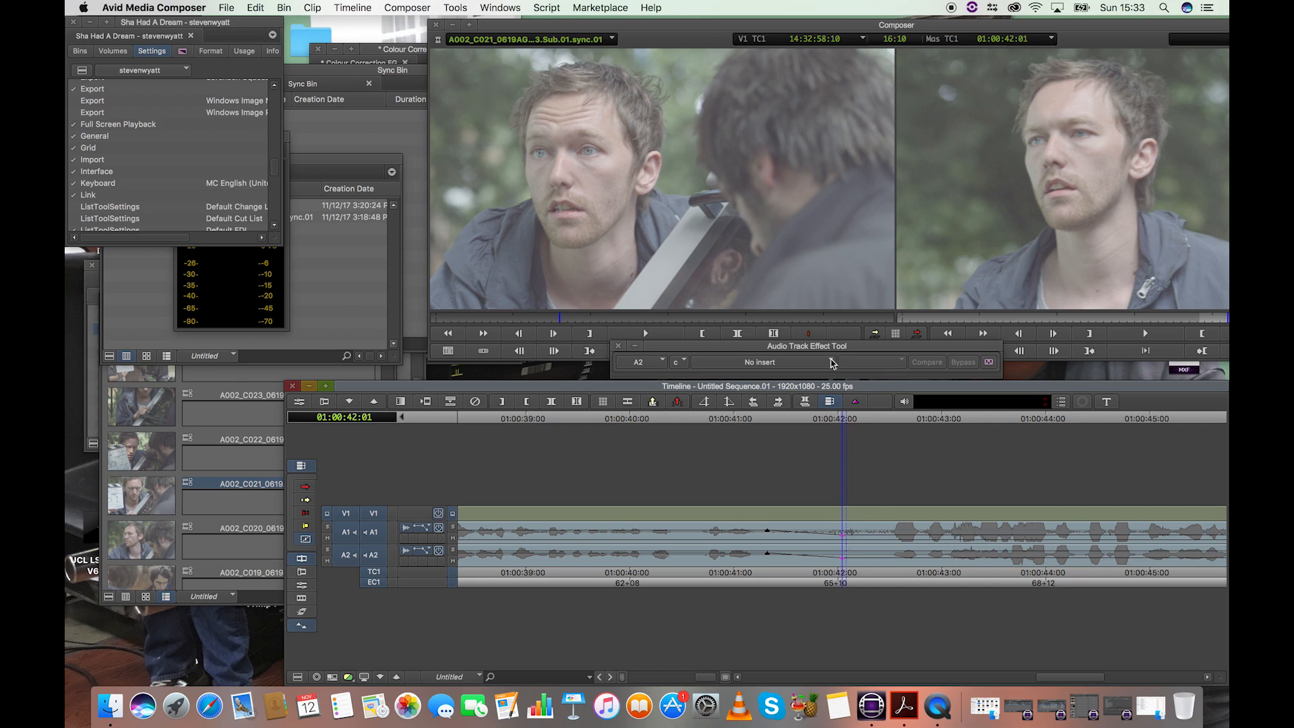
drag(764, 421, 714, 419)
click(714, 420)
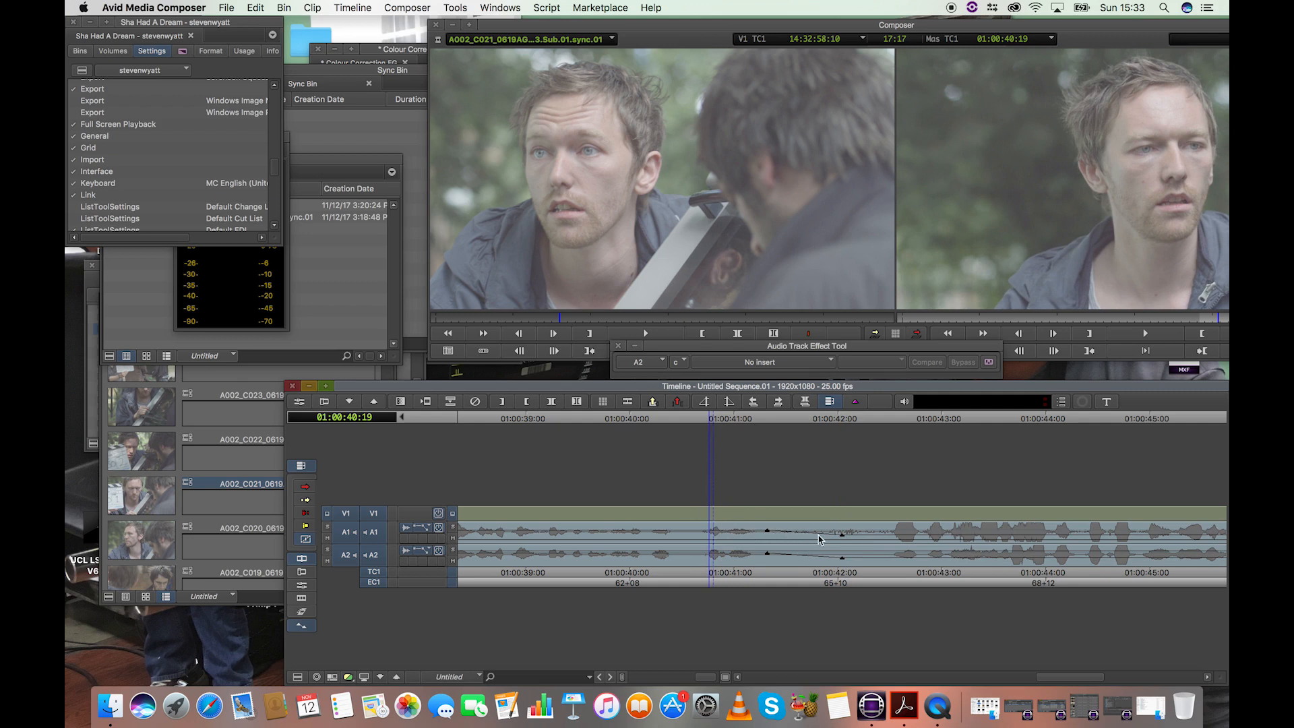
- Lower the 01:00:42:01 volume keyframes on A1 and A2 slightly further together and play the passage back over a wider timeline range
drag(879, 421, 797, 423)
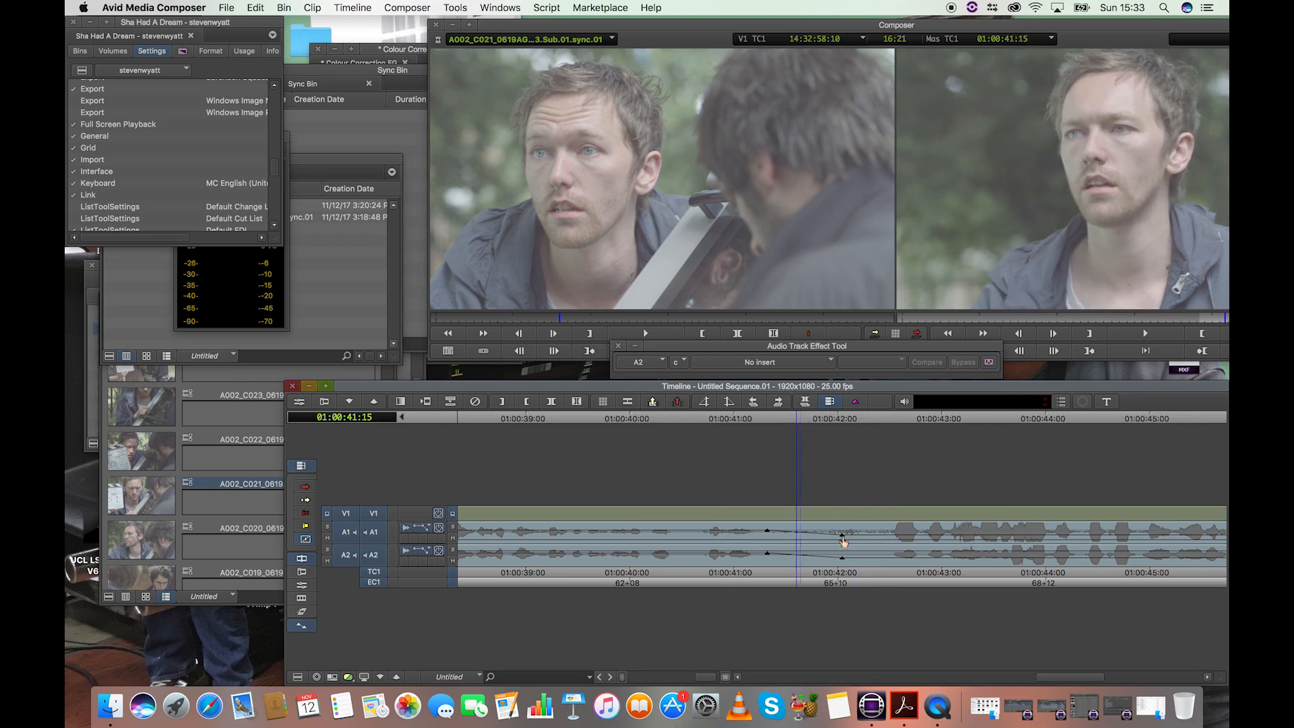
click(844, 541)
drag(814, 486, 858, 587)
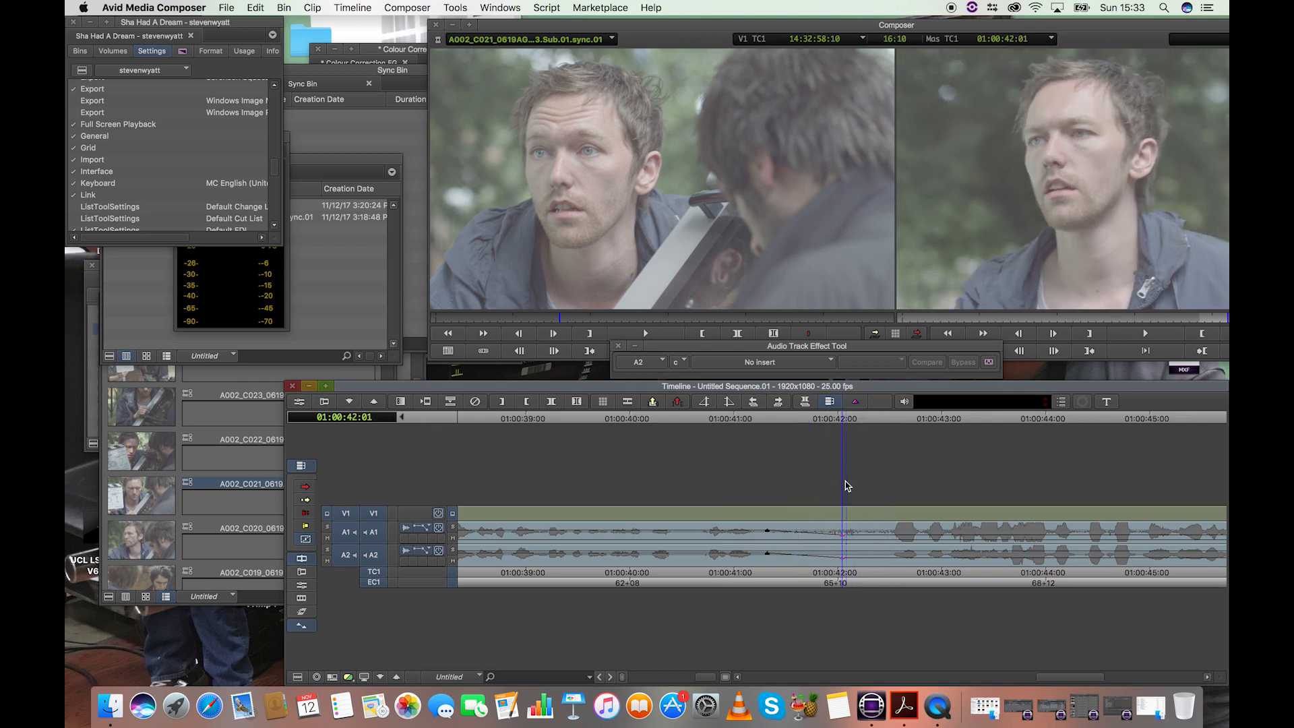
drag(843, 540, 845, 542)
key(space)
key(super+bracketleft)
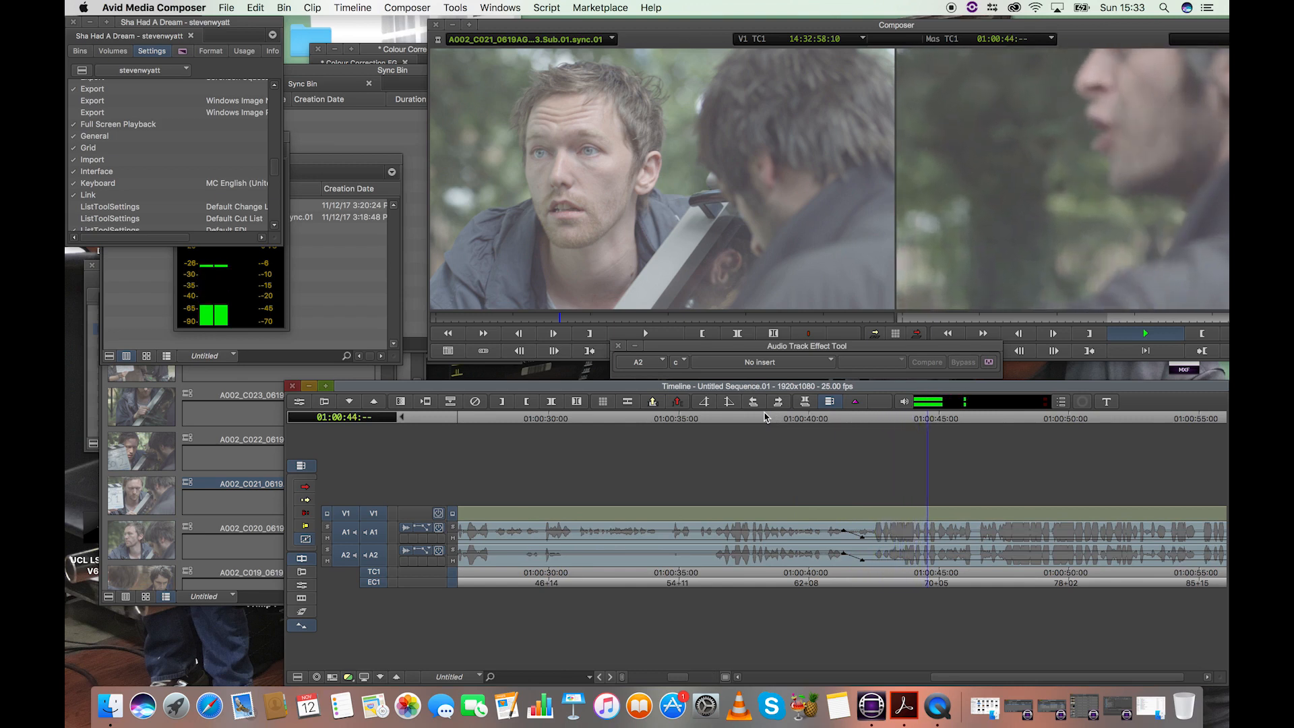
- Bring the Audio Tool to the front, place its meters clear of the project window, and select the 01:00:42:01 volume keyframes on A1 and A2
click(284, 277)
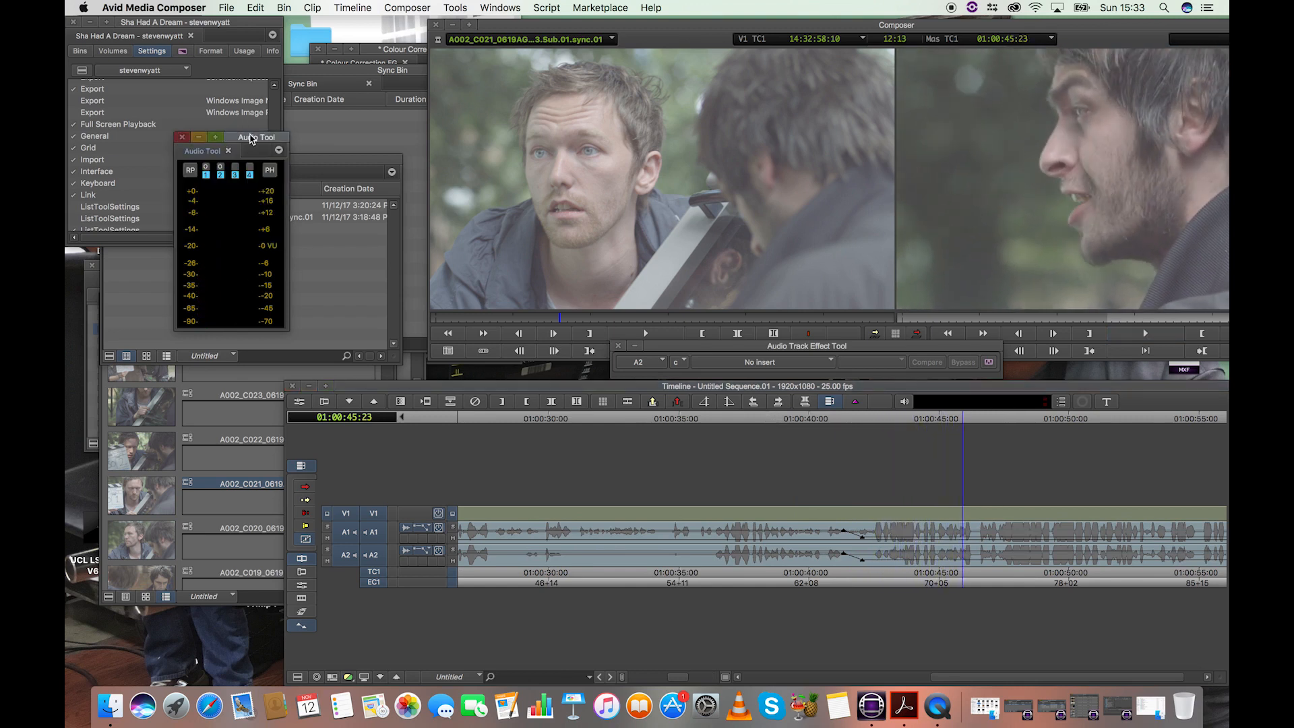
drag(251, 138, 254, 193)
click(890, 480)
drag(857, 494, 877, 594)
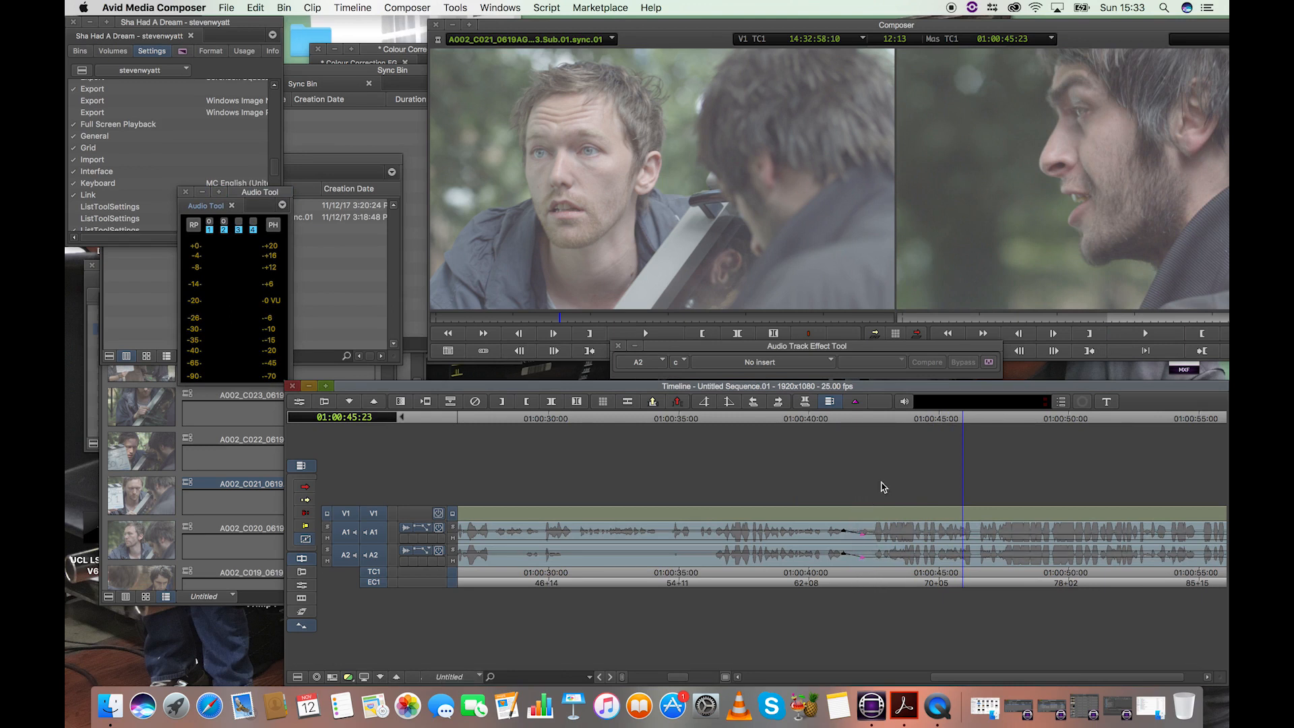
- Play the sequence past the lowered keyframes to check the louder dialogue on the Audio Tool meters, and return the playhead to 01:00:46:08
key(space)
click(896, 419)
key(space)
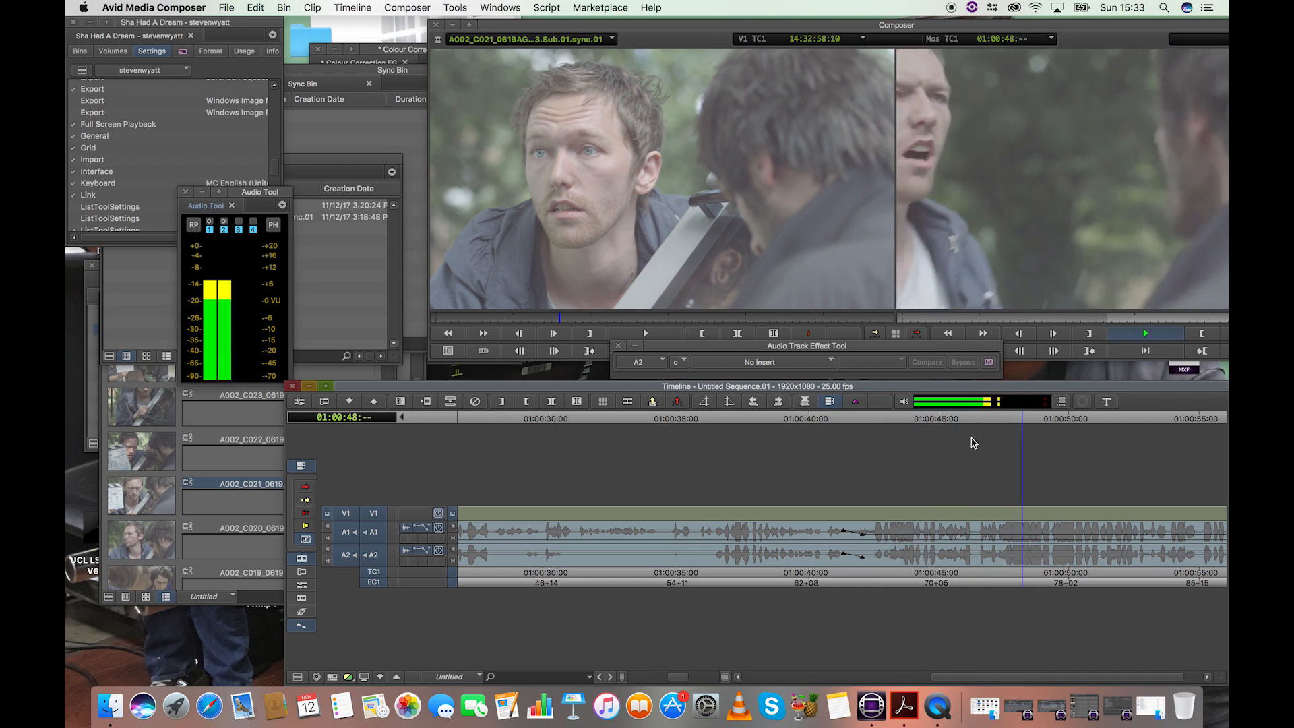
key(space)
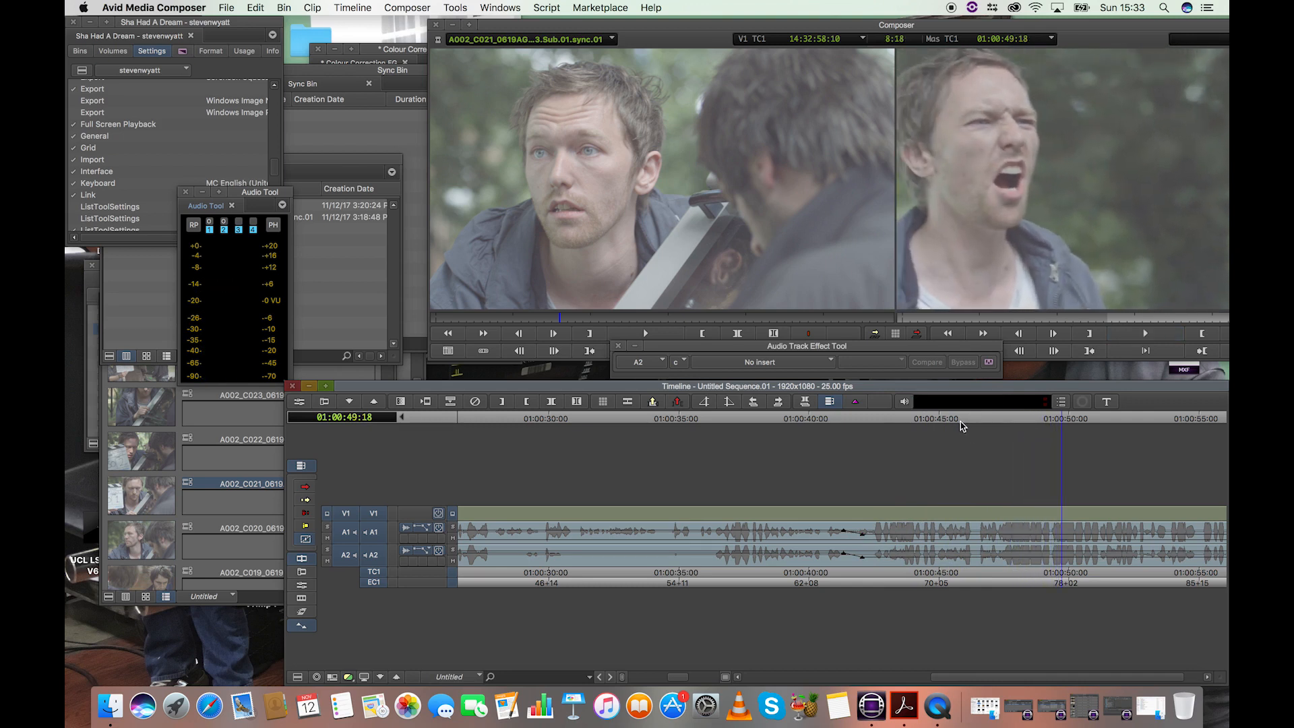
click(974, 419)
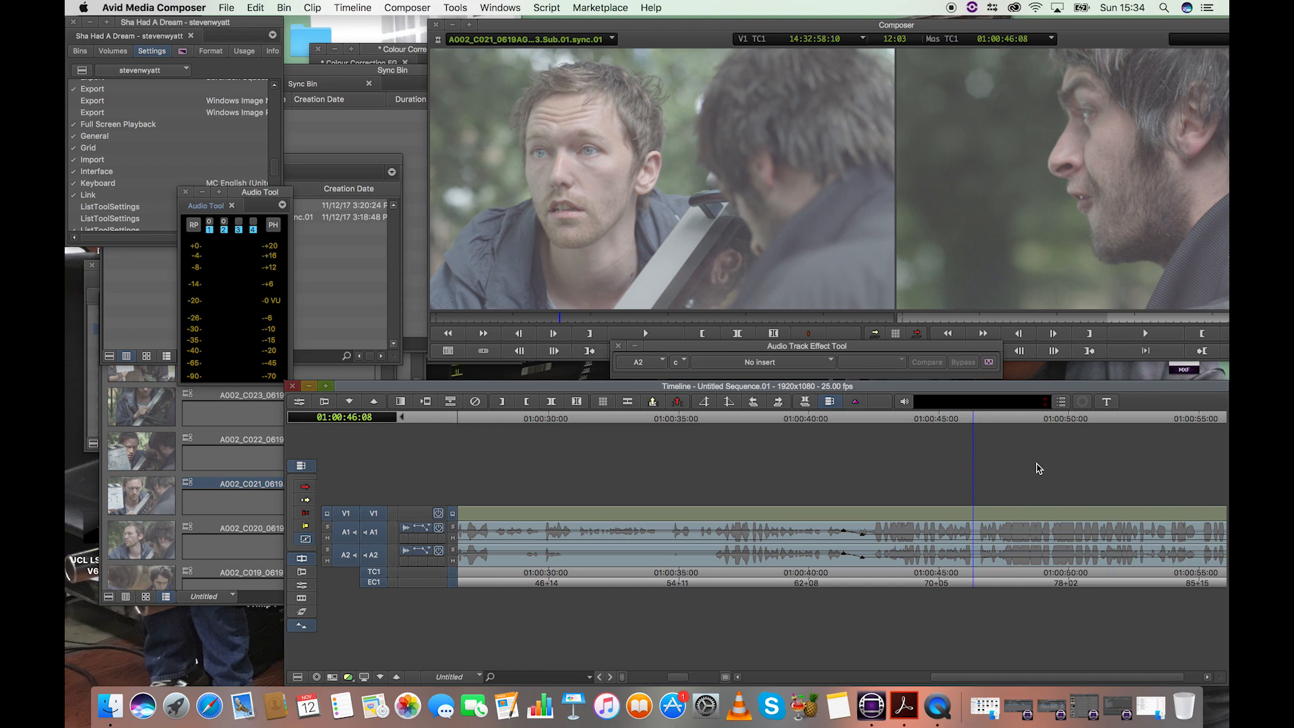
right_click(938, 705)
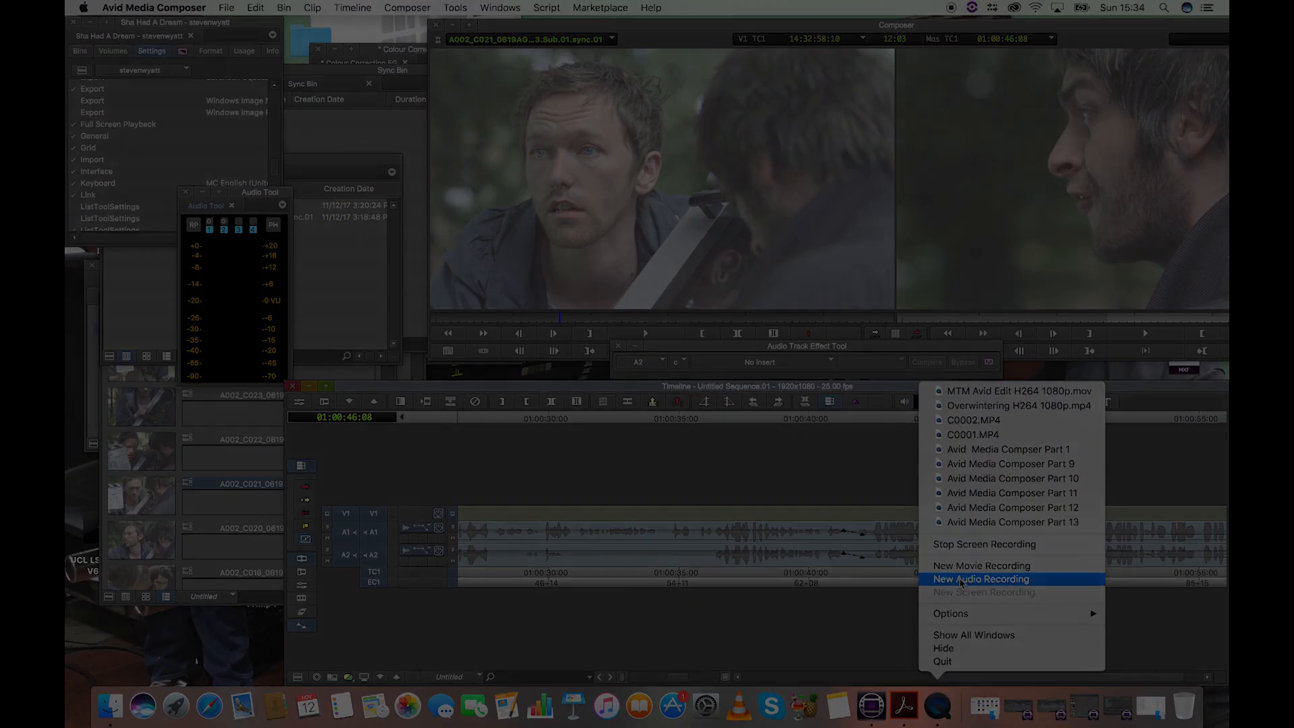